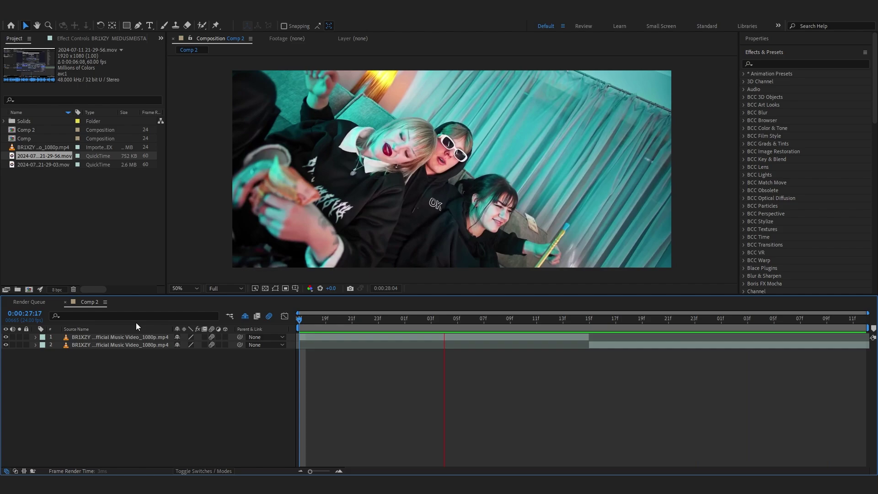
# - Slide the second clip earlier so it starts at 0:00:28:00, overlapping the first clip, and check the frames around the overlap
pyautogui.press('space')
pyautogui.click(606, 345)
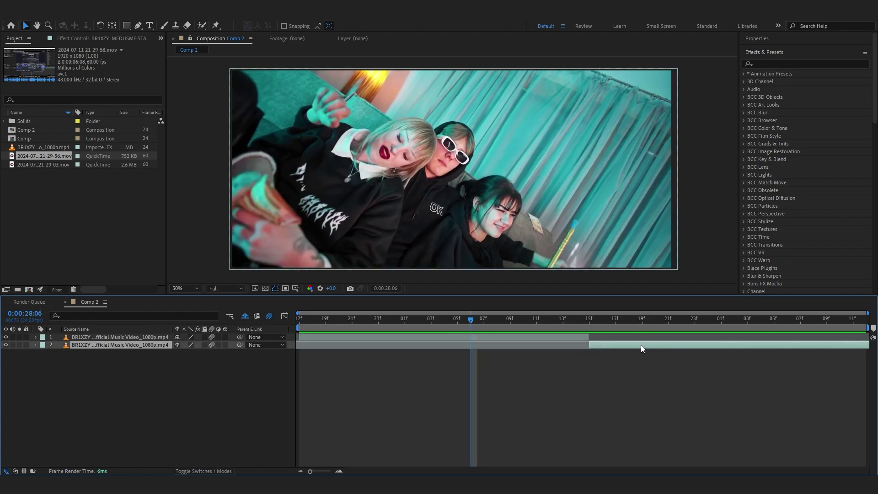
pyautogui.moveTo(641, 345); pyautogui.dragTo(442, 337)
pyautogui.press('pageup')
pyautogui.press('pageup')
pyautogui.press('pageup')
pyautogui.press('pageup')
pyautogui.press('pageup')
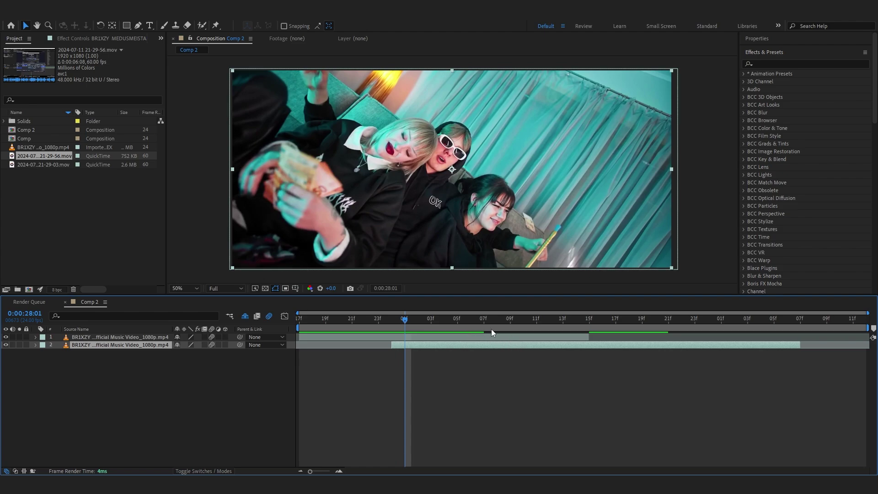
pyautogui.moveTo(491, 320); pyautogui.dragTo(510, 327)
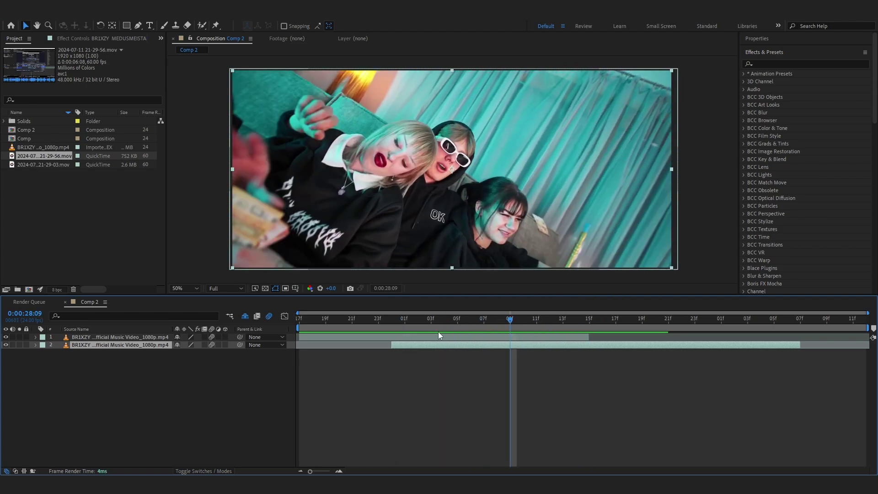
# - Toggle the upper clip's visibility at 0:00:28:09 to compare it with the clip underneath
pyautogui.click(5, 337)
pyautogui.click(5, 338)
pyautogui.click(6, 337)
pyautogui.click(5, 338)
pyautogui.click(6, 337)
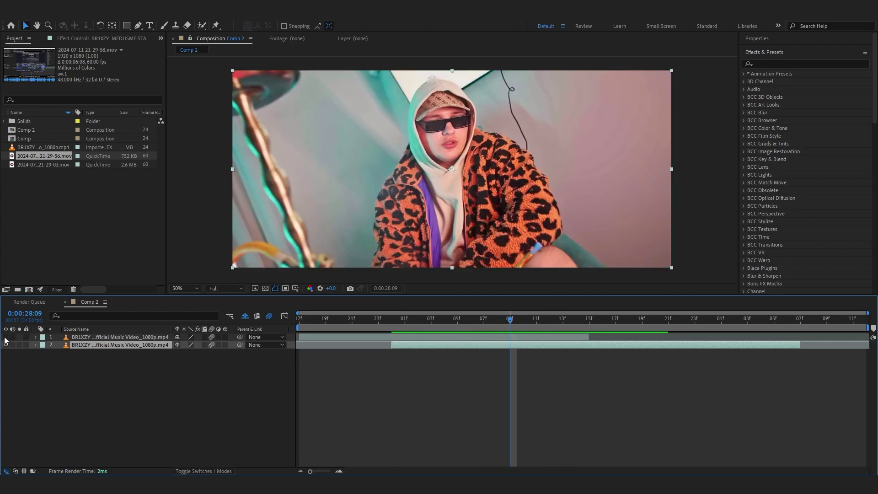
pyautogui.click(6, 337)
pyautogui.click(5, 338)
pyautogui.click(6, 337)
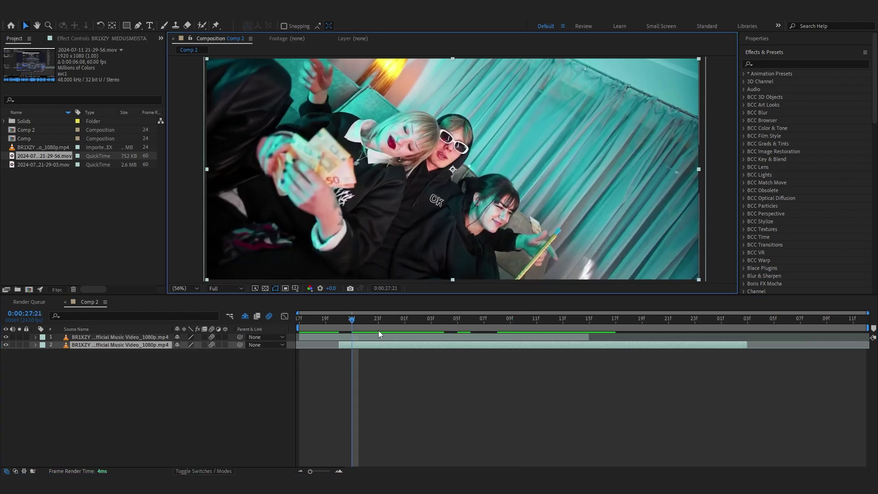
# - Slide the lower clip further back so it starts at 0:00:27:19, and preview the overlap
pyautogui.click(404, 313)
pyautogui.click(471, 319)
pyautogui.moveTo(493, 347); pyautogui.dragTo(479, 347)
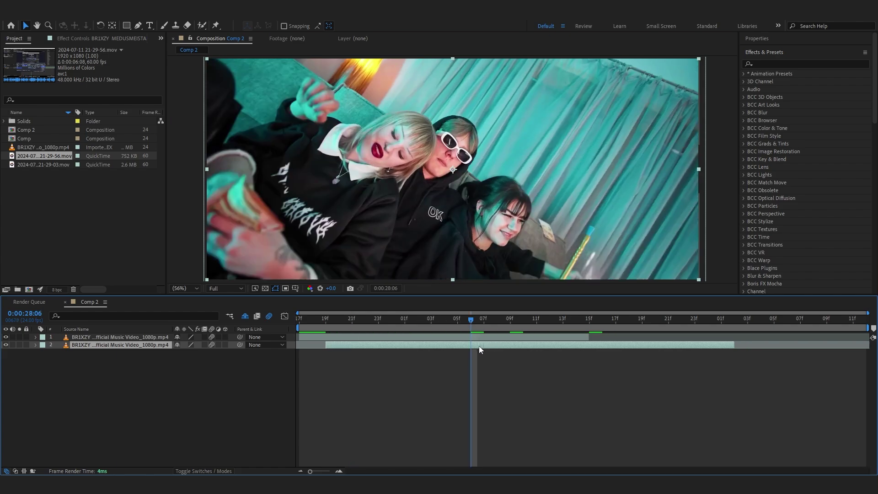
pyautogui.hotkey('shift', 'pageup')
pyautogui.moveTo(381, 345)
pyautogui.mouseDown()
pyautogui.moveTo(368, 347)
pyautogui.moveTo(378, 347)
pyautogui.mouseUp()
pyautogui.moveTo(360, 318); pyautogui.dragTo(544, 336)
pyautogui.press('space')
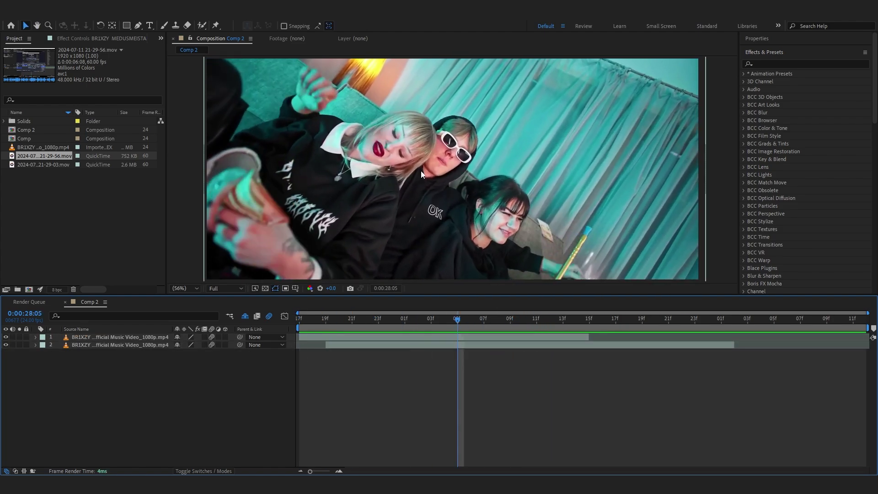
# - Open the upper clip for Roto Brush work at frame 0:00:28:01, where the man's white sunglasses are clearly visible
pyautogui.scroll(2, 421, 171)
pyautogui.moveTo(441, 155); pyautogui.dragTo(422, 182)
pyautogui.scroll(1, 435, 173)
pyautogui.scroll(-2, 436, 173)
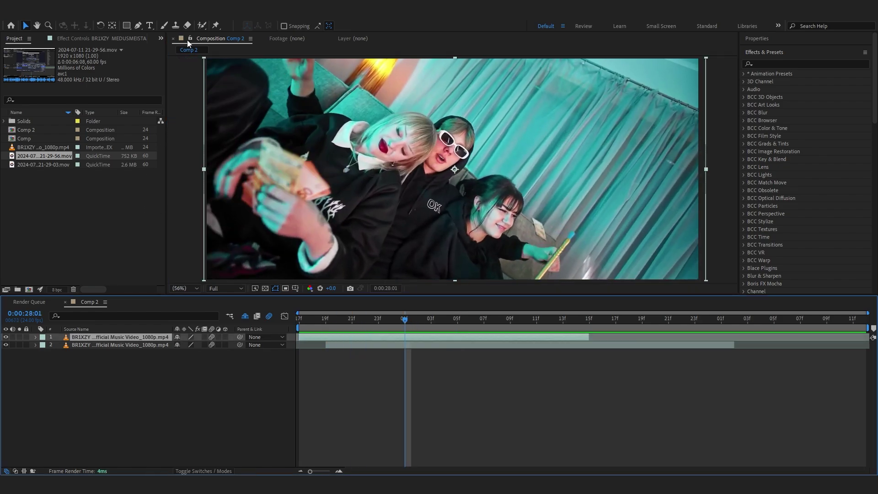
pyautogui.click(203, 24)
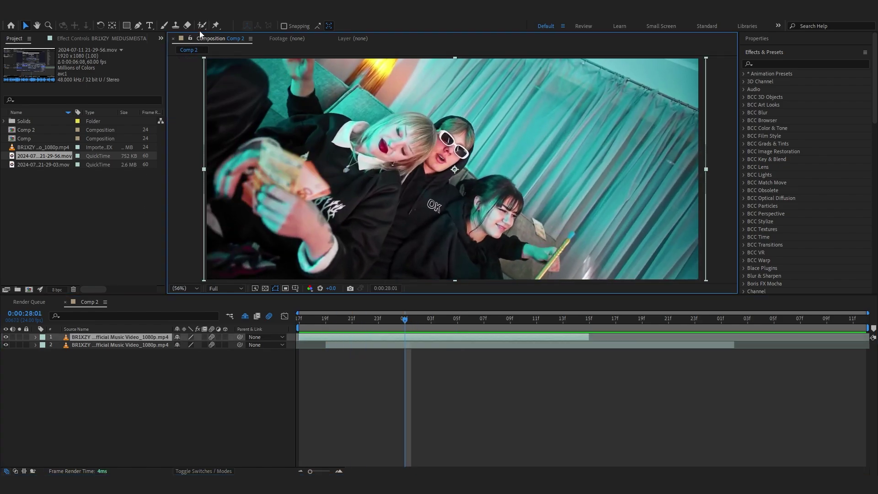
pyautogui.doubleClick(470, 156)
# - Paint a Roto Brush selection over the dark lens on the right side of the white sunglasses
pyautogui.scroll(3, 451, 147)
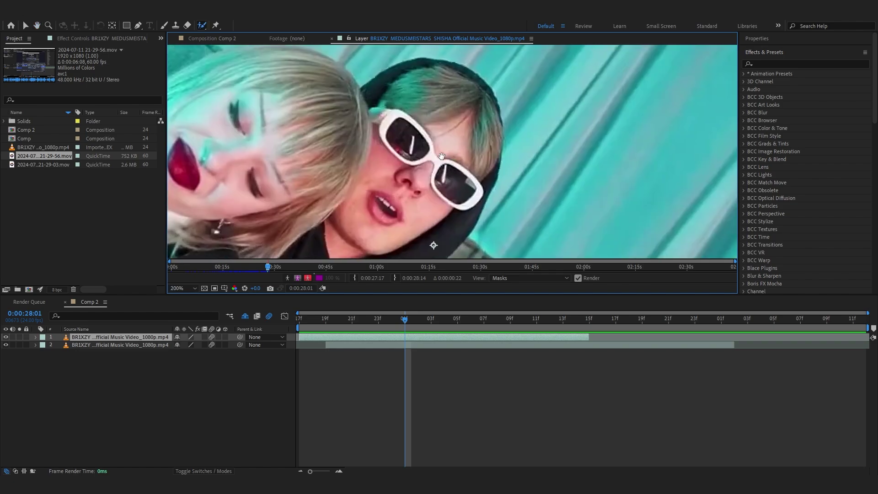
pyautogui.scroll(2, 417, 128)
pyautogui.moveTo(441, 156)
pyautogui.mouseDown()
pyautogui.moveTo(417, 126)
pyautogui.moveTo(405, 149)
pyautogui.moveTo(433, 136)
pyautogui.mouseUp()
pyautogui.click(393, 146)
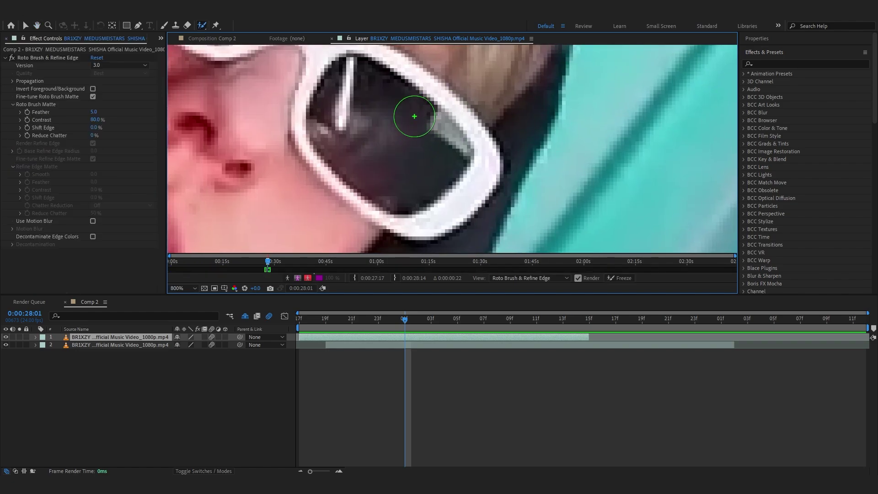
pyautogui.scroll(-3, 439, 156)
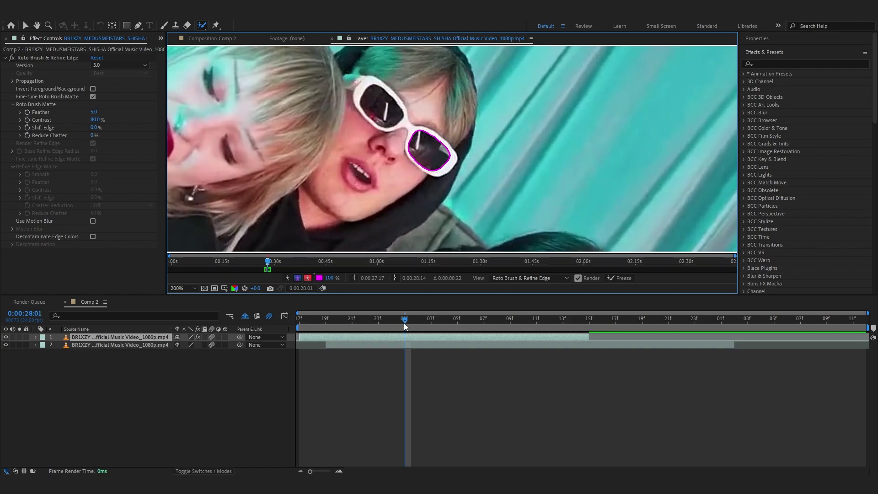
pyautogui.scroll(1, 450, 213)
pyautogui.moveTo(457, 159); pyautogui.dragTo(450, 177)
pyautogui.scroll(-1, 451, 190)
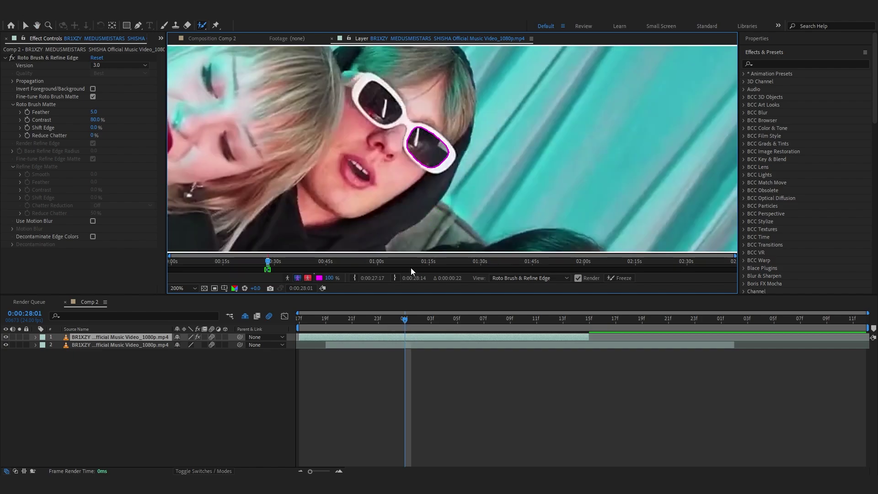
# - Review how the lens selection follows the sunglasses through the clip up to 0:00:28:11
pyautogui.moveTo(411, 322); pyautogui.dragTo(177, 356)
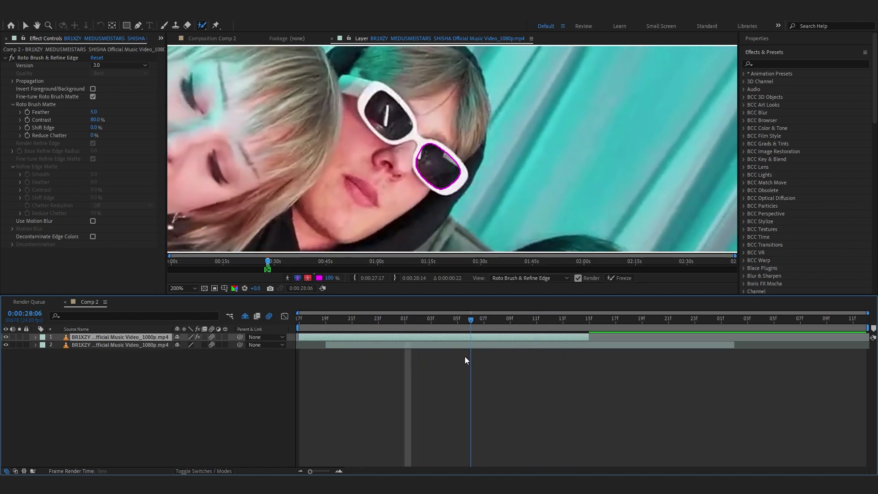
pyautogui.press('space')
pyautogui.moveTo(233, 382); pyautogui.dragTo(536, 355)
pyautogui.scroll(-4, 436, 155)
pyautogui.scroll(3, 437, 154)
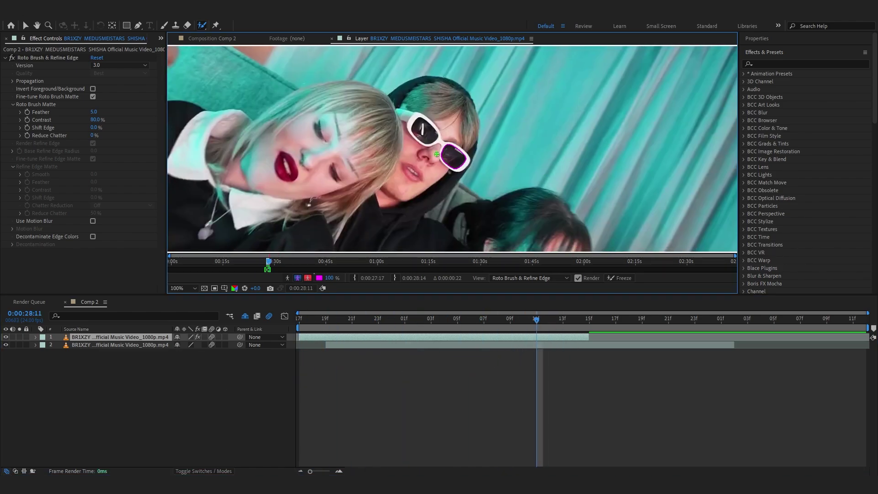
pyautogui.scroll(2, 402, 167)
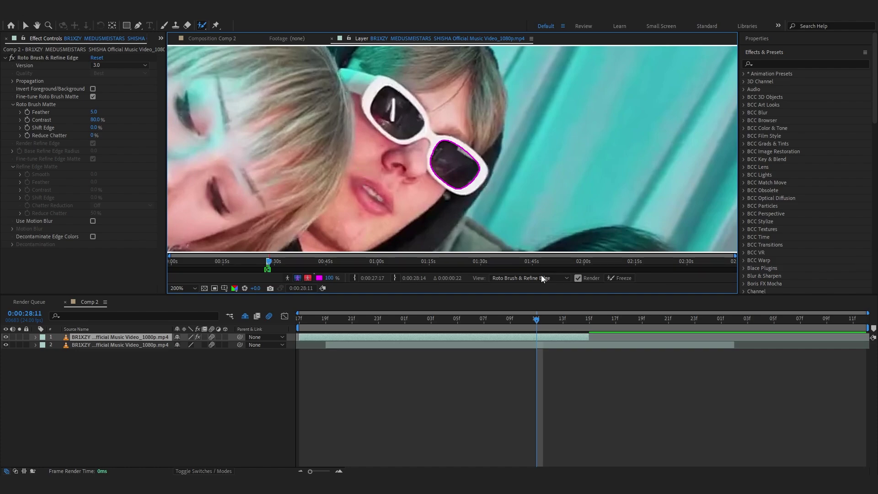
# - Invert the Roto Brush foreground and background so the lens is cut out, and freeze the result
pyautogui.click(65, 138)
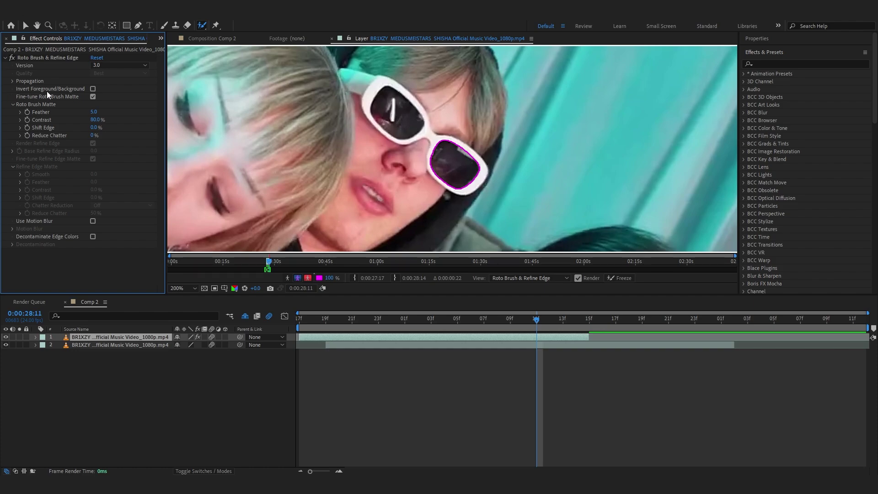
pyautogui.click(92, 89)
pyautogui.scroll(-3, 350, 91)
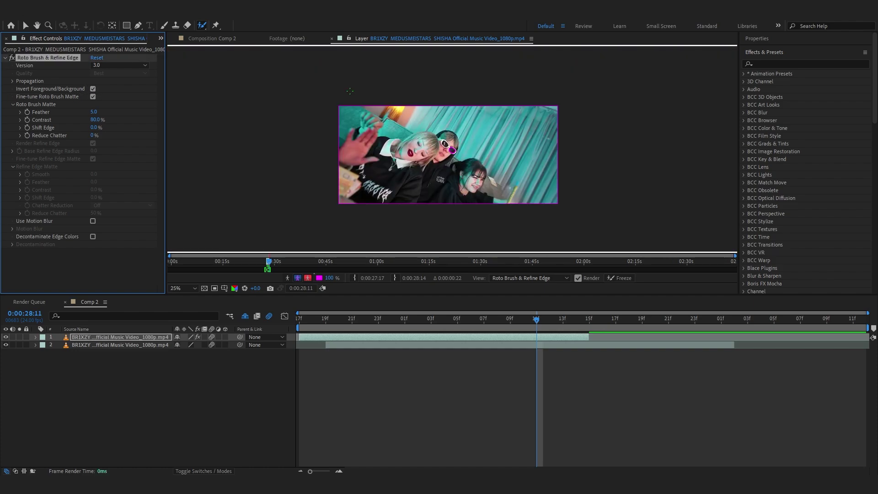
pyautogui.scroll(4, 438, 213)
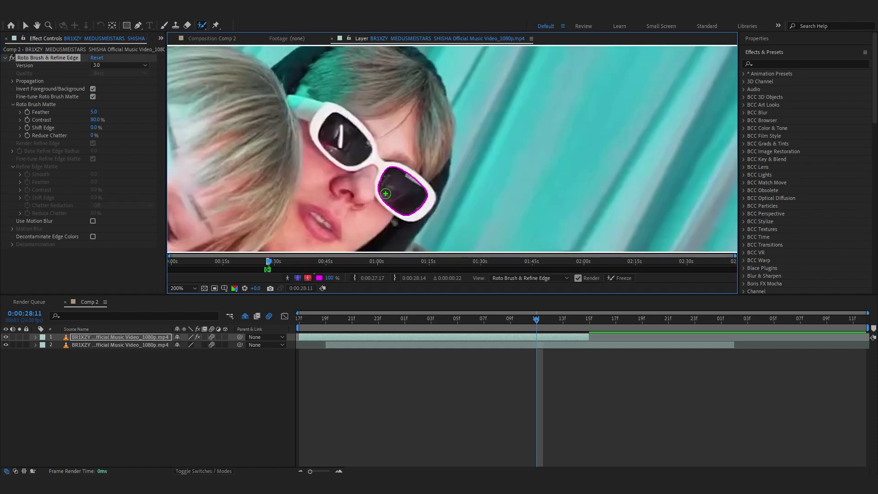
pyautogui.scroll(-4, 422, 195)
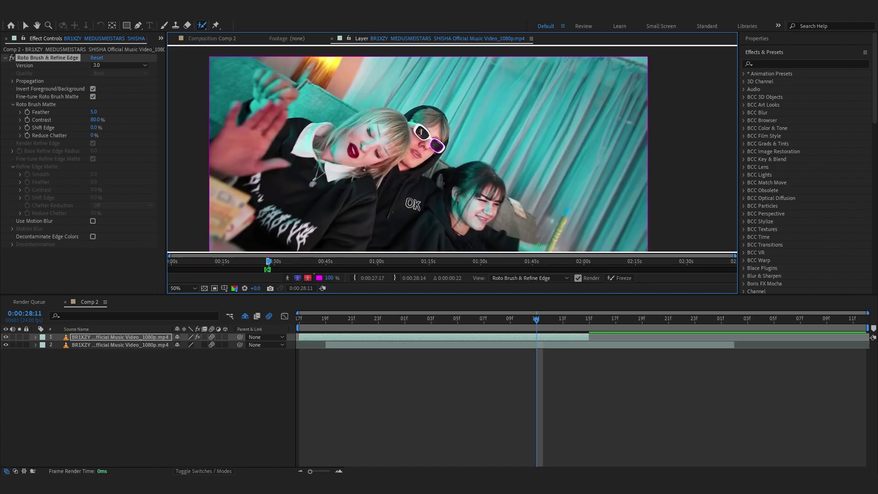
pyautogui.click(623, 278)
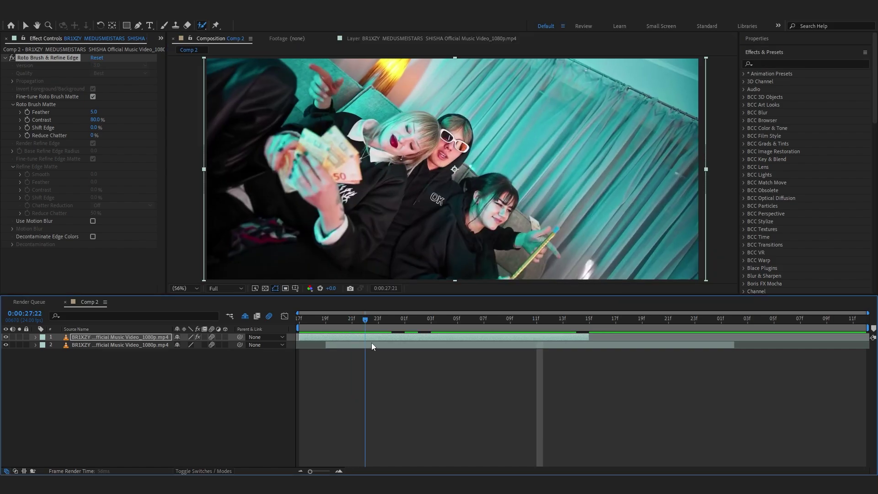
# - Check the cut-out lens in the composition from about 0:00:27:22 to 0:00:28:13
pyautogui.moveTo(372, 344); pyautogui.dragTo(538, 330)
pyautogui.scroll(4, 472, 169)
pyautogui.press('space')
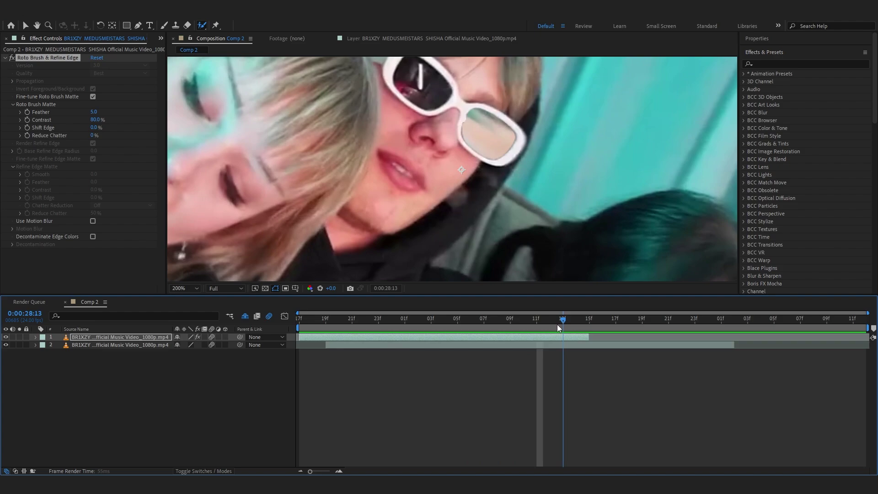
pyautogui.press('space')
pyautogui.moveTo(541, 333); pyautogui.dragTo(550, 332)
pyautogui.scroll(-2, 540, 209)
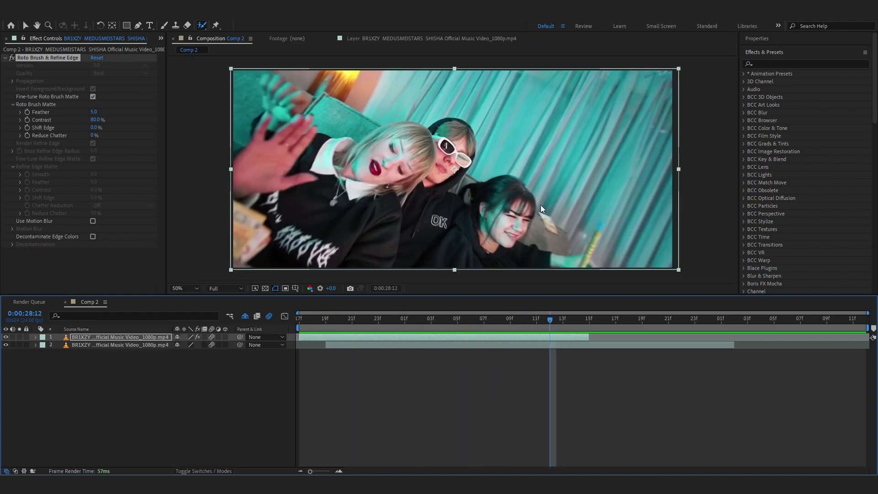
# - Add a two-node camera to the composition with the custom preset and preview the result
pyautogui.click(554, 384)
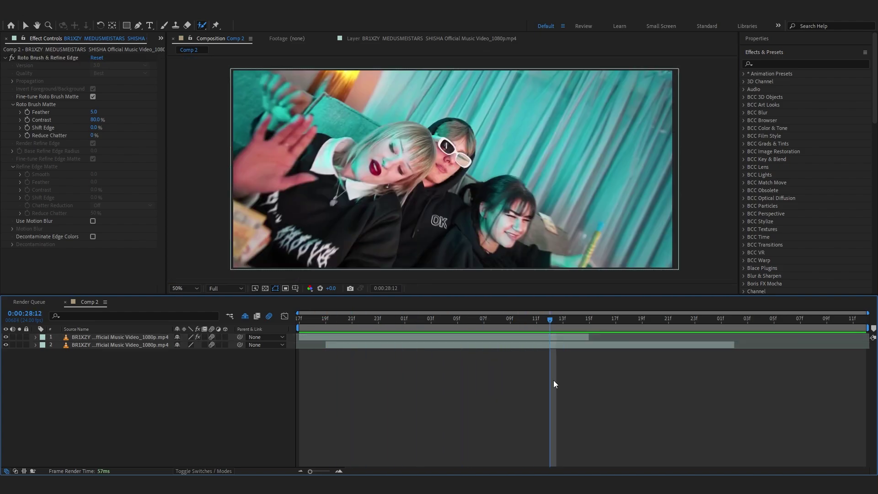
pyautogui.rightClick(114, 387)
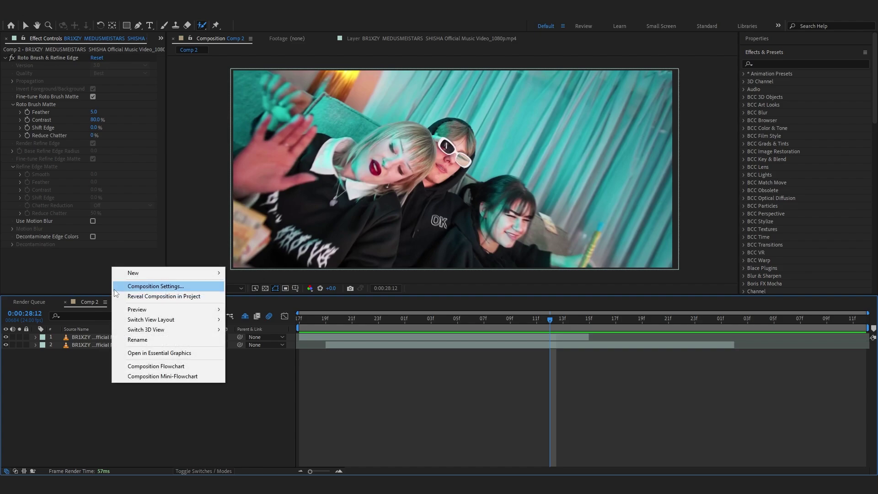
pyautogui.moveTo(153, 274)
pyautogui.click(250, 316)
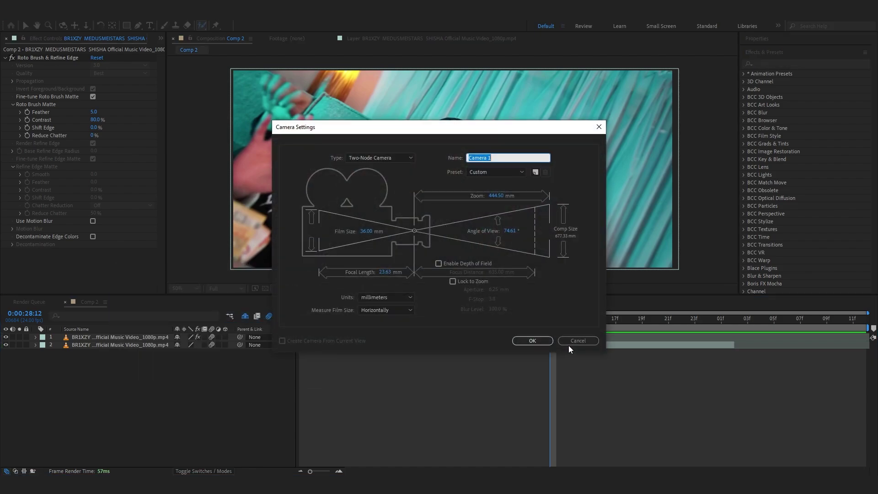
pyautogui.click(569, 344)
pyautogui.click(511, 279)
pyautogui.press('space')
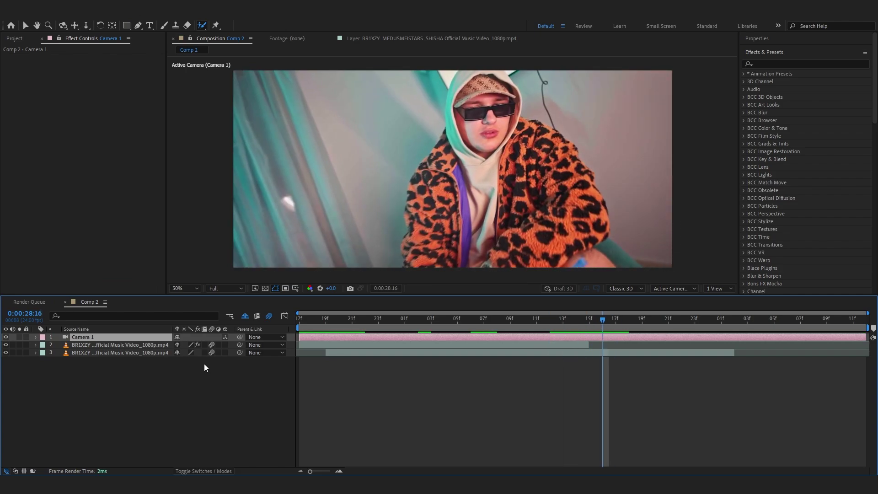
# - Make both video layers 3D, push the lower clip back to a Z position of 952, and preview the composition
pyautogui.moveTo(598, 320); pyautogui.dragTo(678, 345)
pyautogui.click(616, 353)
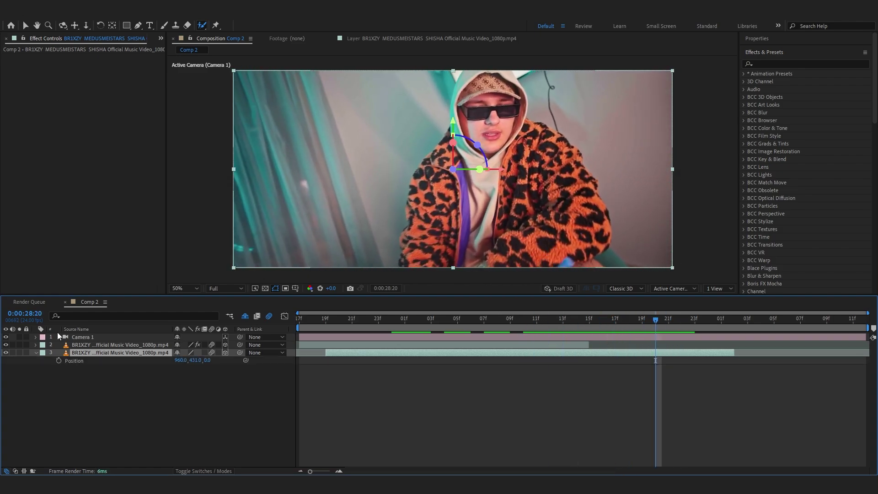
pyautogui.moveTo(207, 360); pyautogui.dragTo(507, 207)
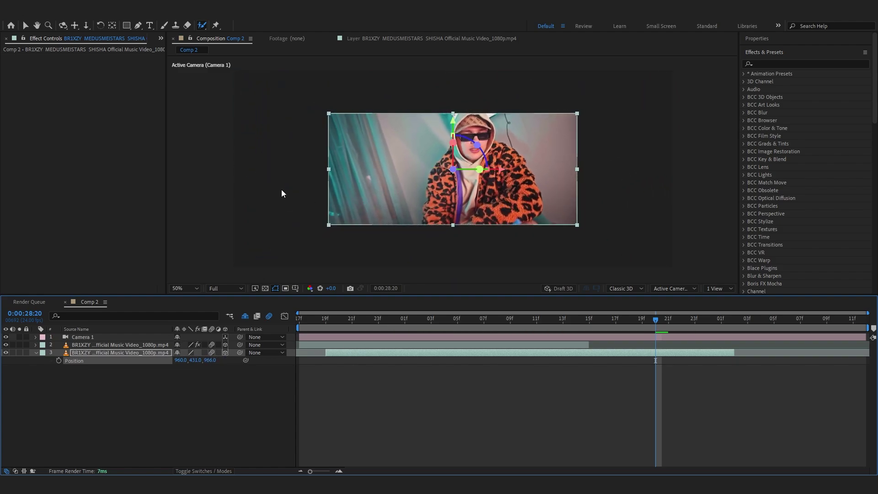
pyautogui.moveTo(204, 370); pyautogui.dragTo(201, 365)
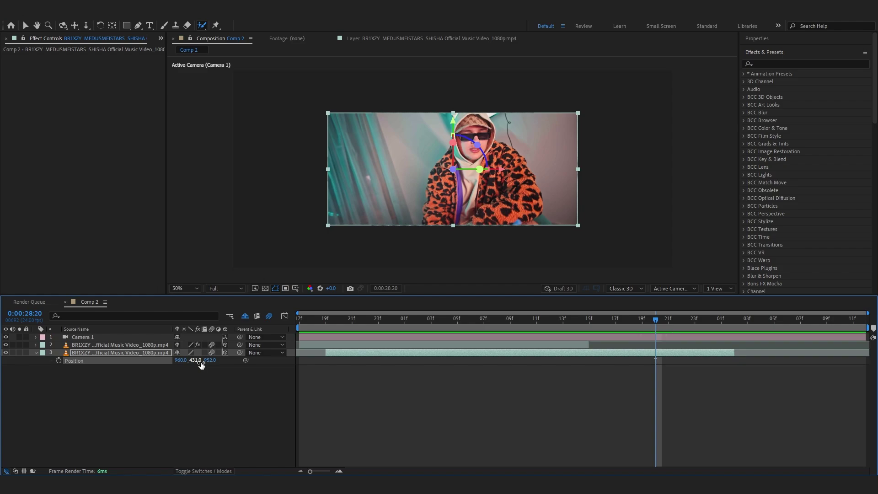
pyautogui.hotkey('shift', 'pageup')
pyautogui.press('space')
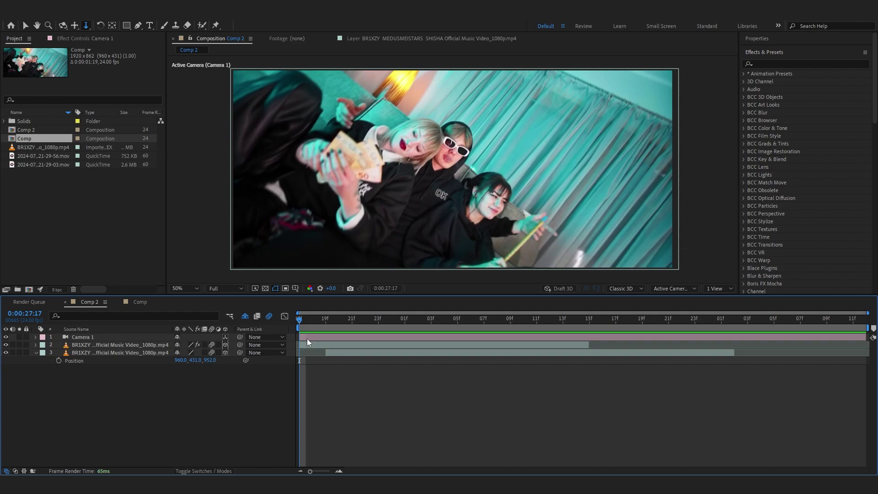
# - Keyframe the camera's position at 0:00:27:17 and go to 0:00:28:15, where the upper clip ends
pyautogui.click(295, 336)
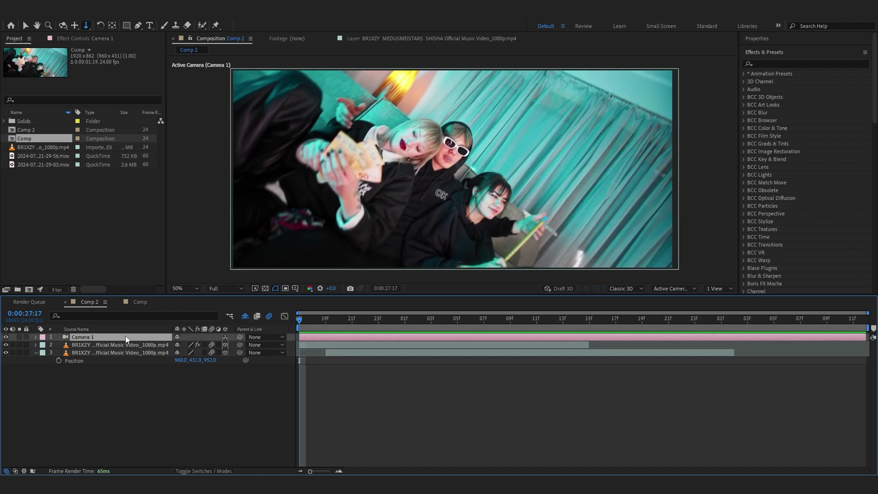
pyautogui.press('p')
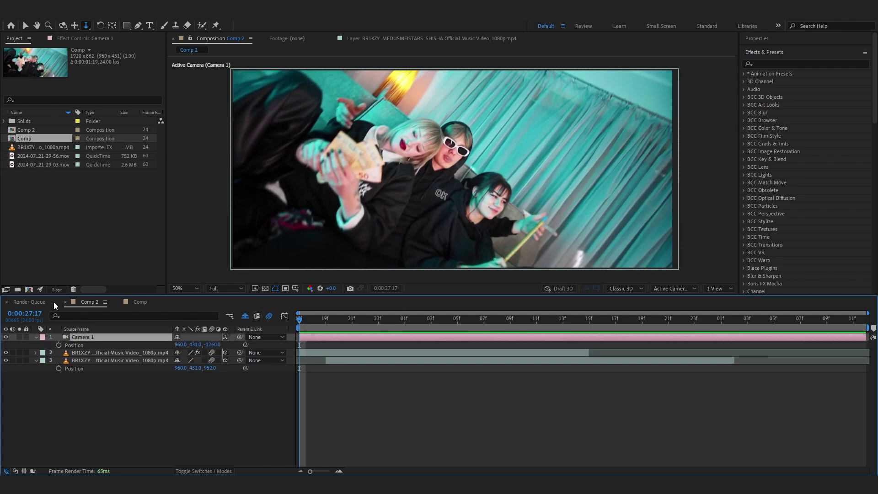
pyautogui.click(59, 345)
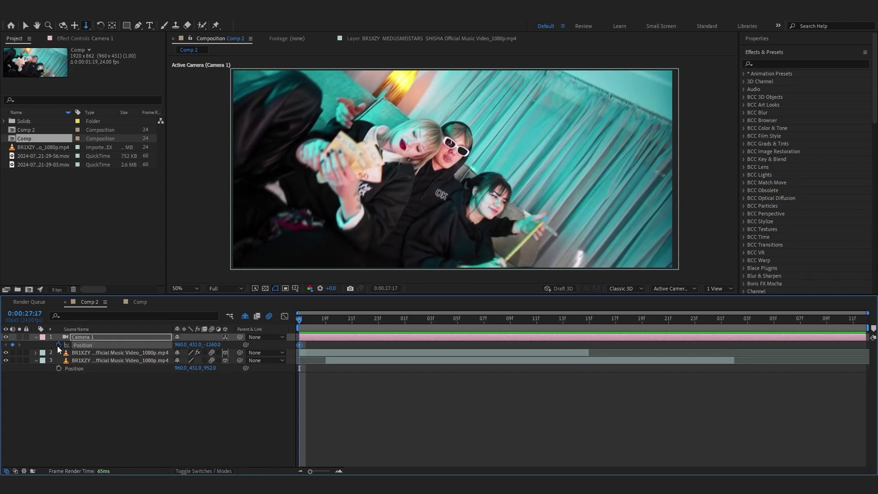
pyautogui.moveTo(301, 352); pyautogui.dragTo(582, 353)
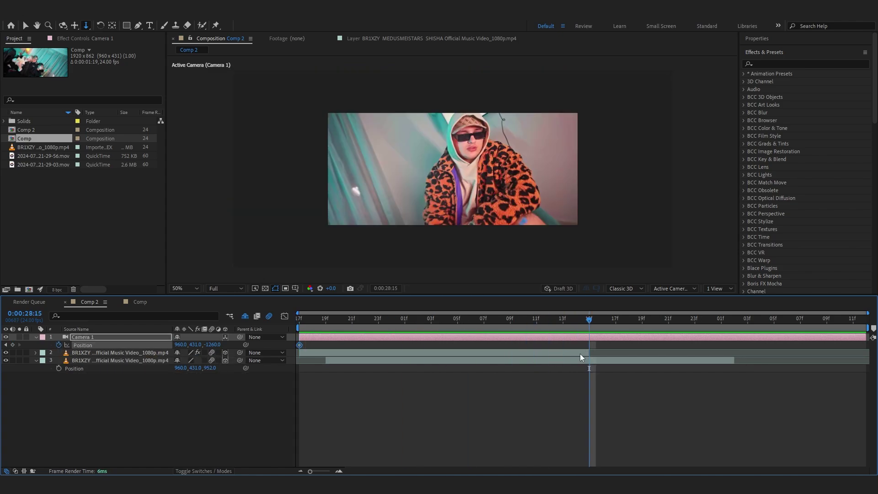
# - Push the camera forward through the lens at 0:00:28:14 to a Z position of about 65, and preview the move from the start
pyautogui.click(582, 354)
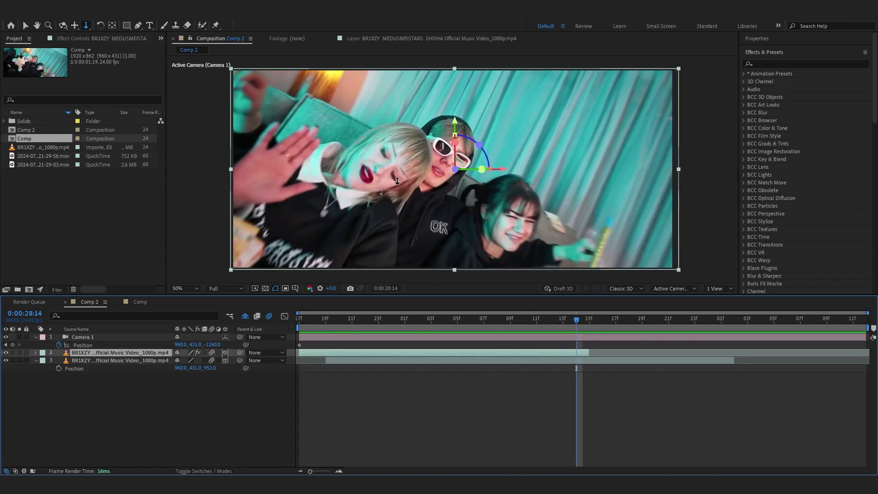
pyautogui.moveTo(452, 180); pyautogui.dragTo(488, 25)
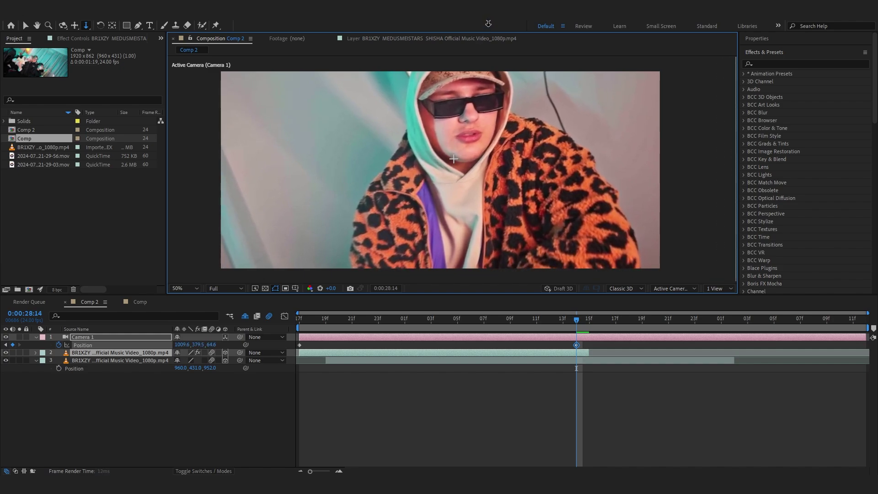
pyautogui.click(572, 352)
pyautogui.press('Home')
pyautogui.press('space')
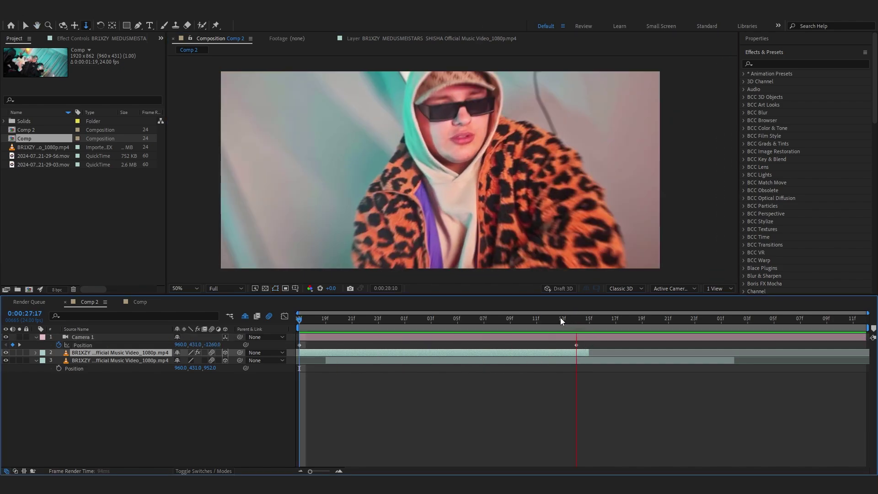
pyautogui.press('space')
pyautogui.press('space')
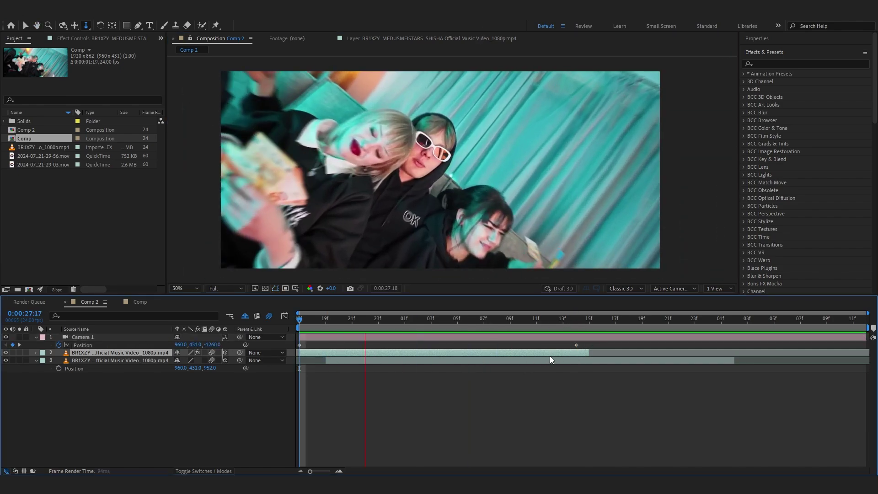
# - At 0:00:27:20, scale the lower video clip down to 41%
pyautogui.click(443, 337)
pyautogui.moveTo(437, 320); pyautogui.dragTo(339, 359)
pyautogui.click(69, 363)
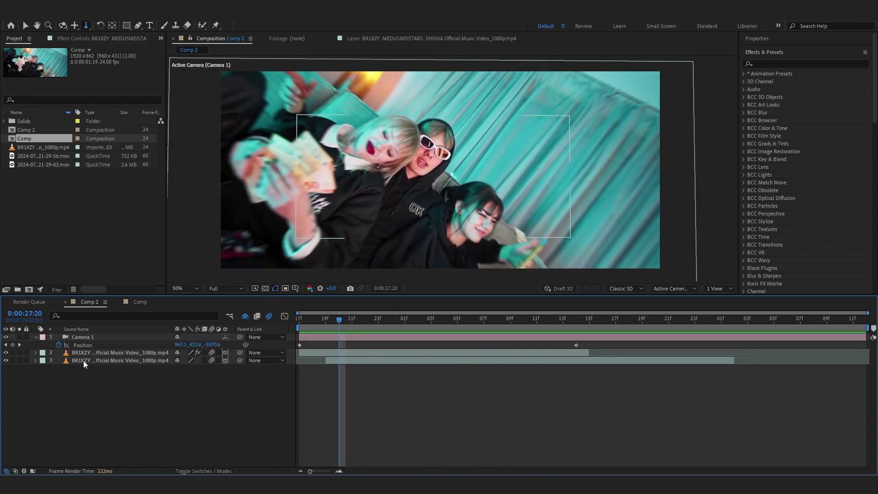
pyautogui.click(84, 362)
pyautogui.press('/')
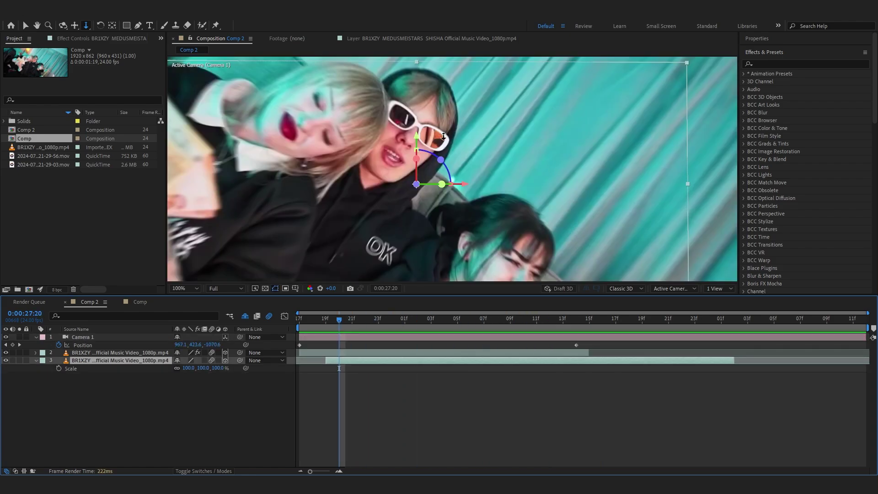
pyautogui.scroll(-1, 435, 151)
pyautogui.press('v')
pyautogui.moveTo(187, 369); pyautogui.dragTo(160, 368)
# - Keyframe the lower clip's position and Z rotation at 0:00:27:20 and show all its keyframed properties
pyautogui.press('p')
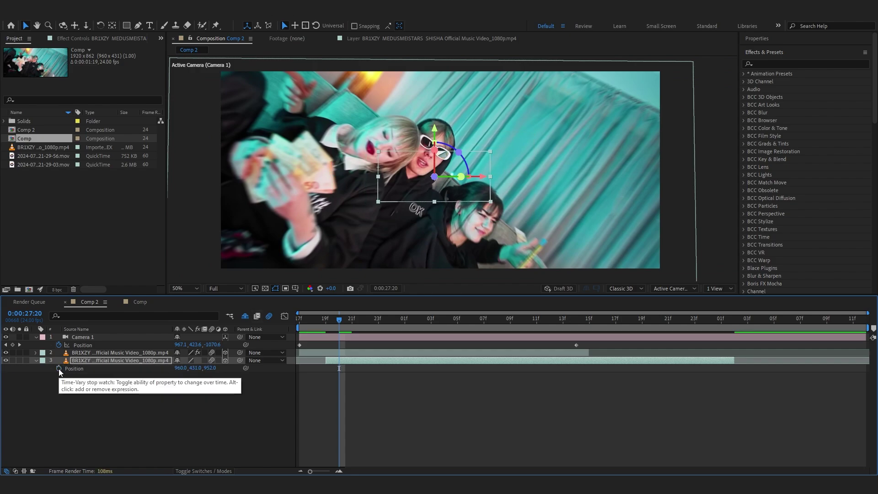
pyautogui.press('r')
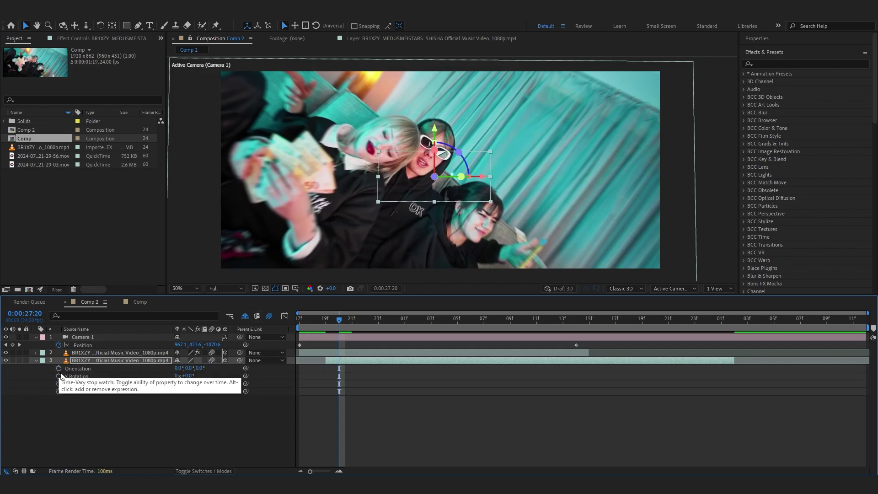
pyautogui.click(58, 391)
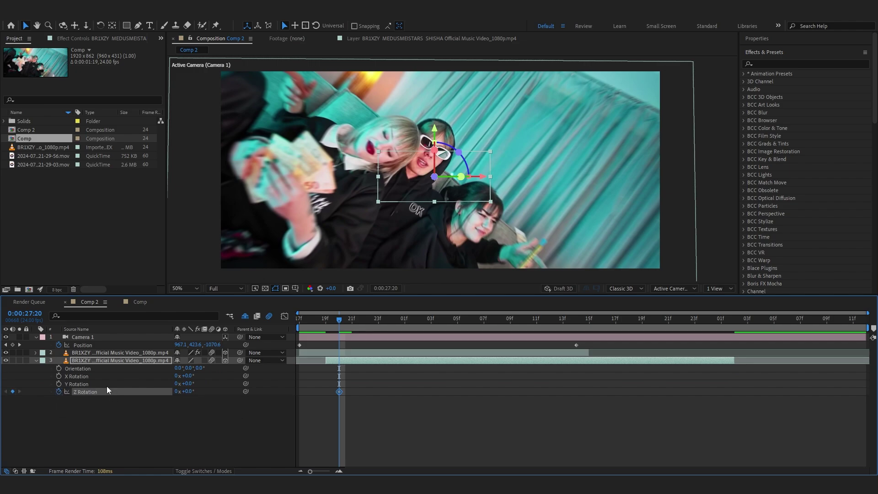
pyautogui.press('u')
# - Move the lower clip behind the cut-out lens, to about 975, 346, 952, and tilt it to follow the angle of the sunglasses
pyautogui.moveTo(434, 131); pyautogui.dragTo(434, 116)
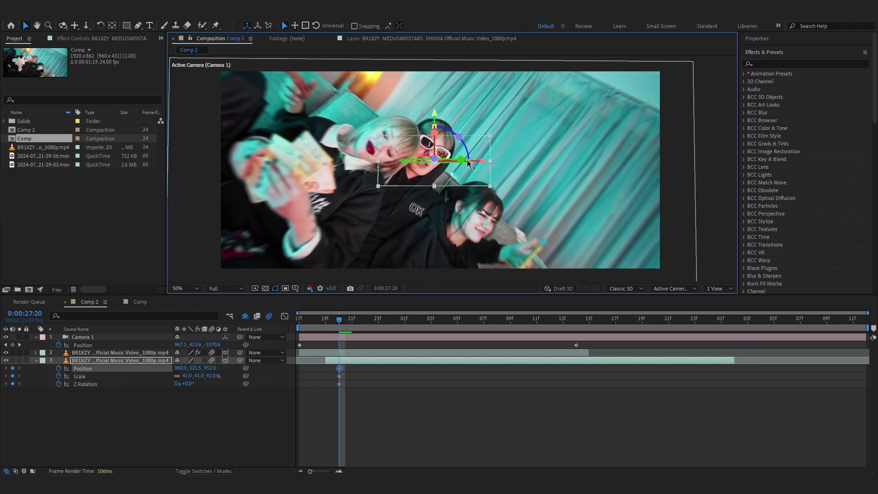
pyautogui.moveTo(485, 161); pyautogui.dragTo(496, 161)
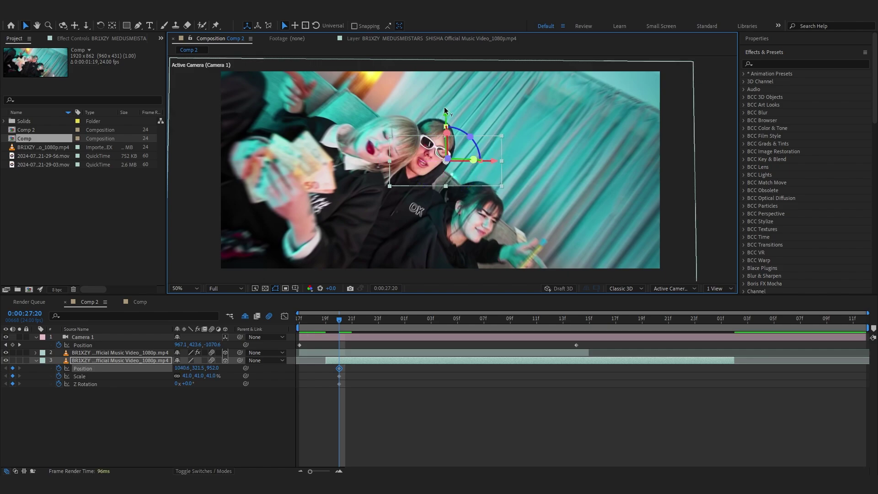
pyautogui.moveTo(445, 112); pyautogui.dragTo(446, 115)
pyautogui.moveTo(499, 164); pyautogui.dragTo(479, 157)
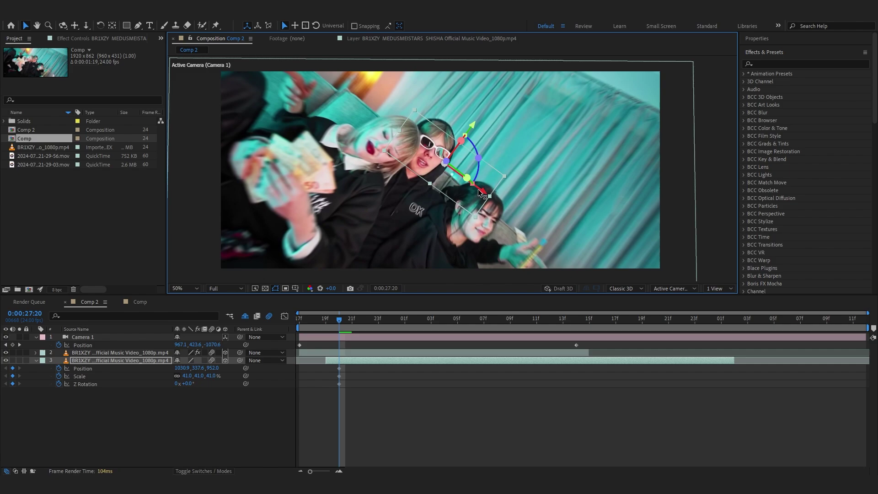
pyautogui.moveTo(478, 188); pyautogui.dragTo(471, 185)
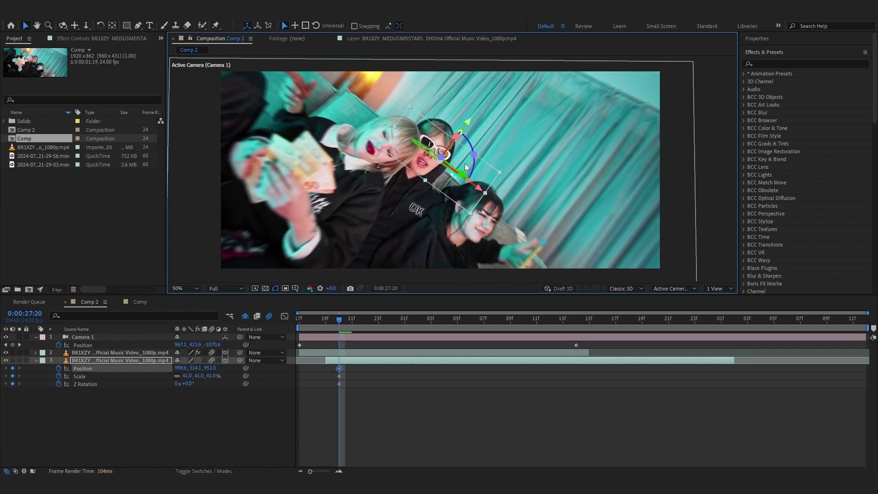
pyautogui.moveTo(465, 122); pyautogui.dragTo(461, 128)
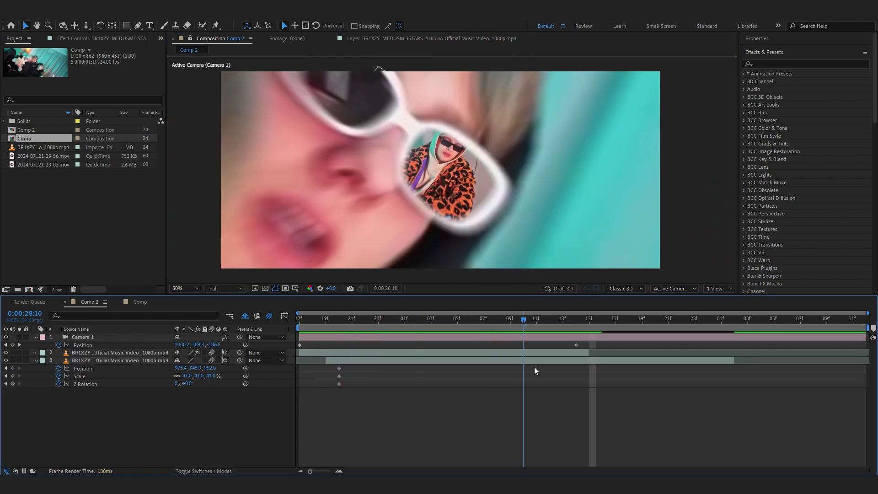
# - At 0:00:28:15, set the lower clip's scale to 75% and Z rotation to -36°, and reposition it to about 1020, 390 to fill the frame
pyautogui.moveTo(534, 367); pyautogui.dragTo(591, 363)
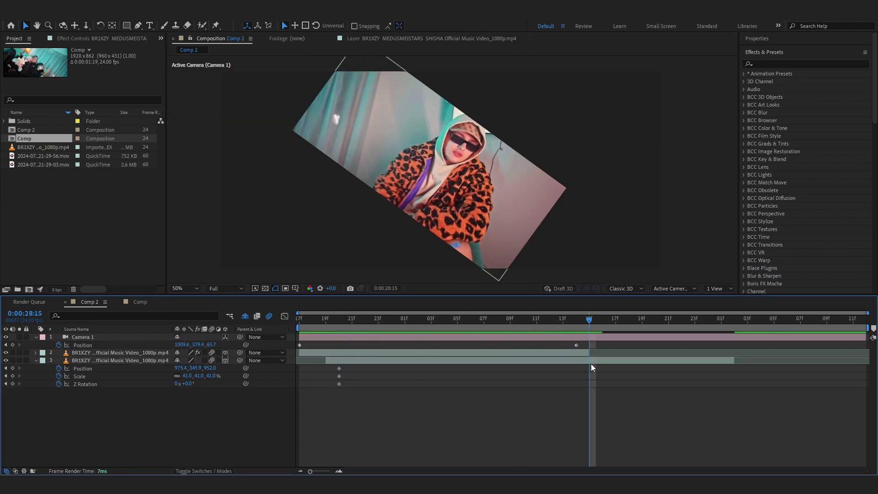
pyautogui.click(590, 364)
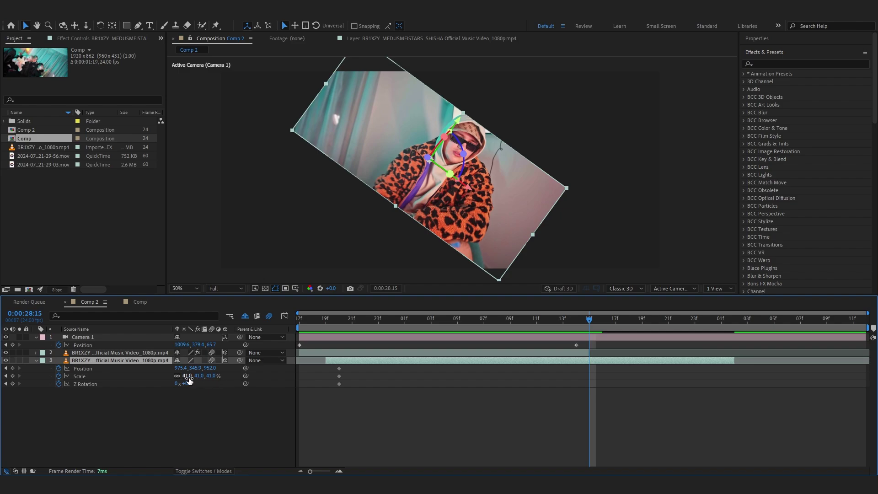
pyautogui.moveTo(189, 380)
pyautogui.mouseDown()
pyautogui.moveTo(203, 380)
pyautogui.moveTo(175, 385)
pyautogui.mouseUp()
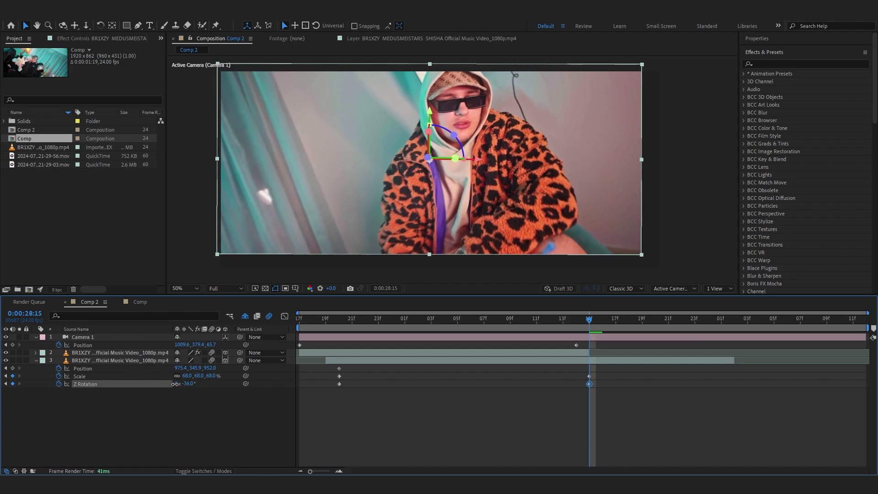
pyautogui.moveTo(360, 193); pyautogui.dragTo(374, 203)
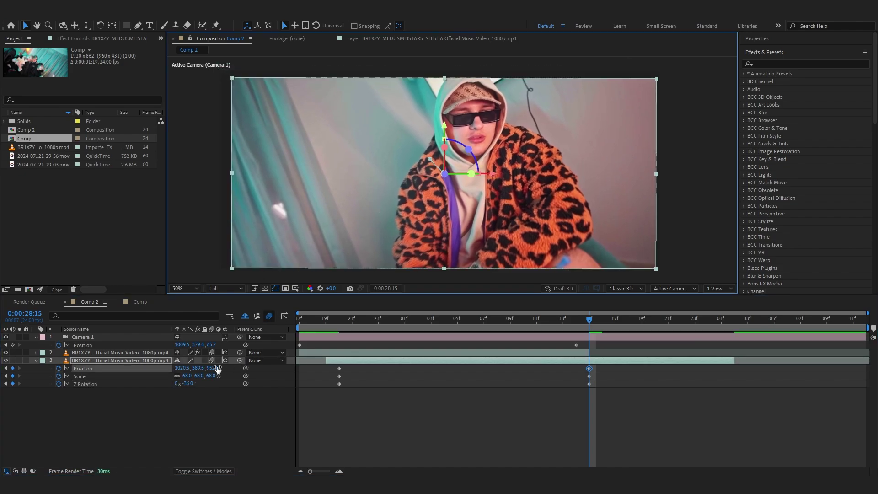
pyautogui.press('space')
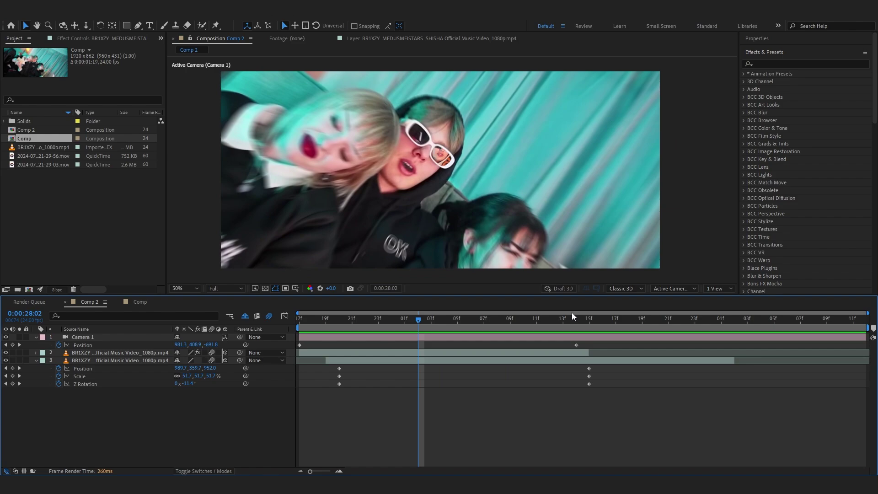
# - Move the camera's second position keyframe to 0:00:28:17 and preview the new timing
pyautogui.moveTo(278, 343); pyautogui.dragTo(631, 346)
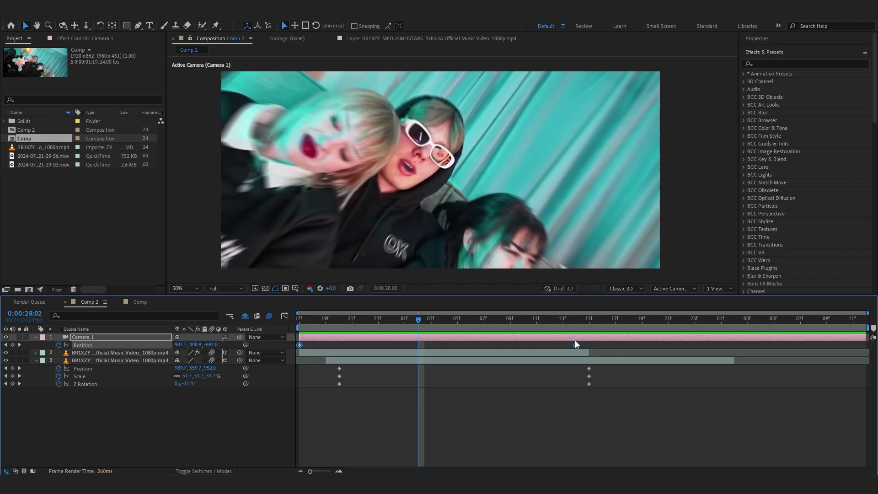
pyautogui.moveTo(576, 345); pyautogui.dragTo(676, 348)
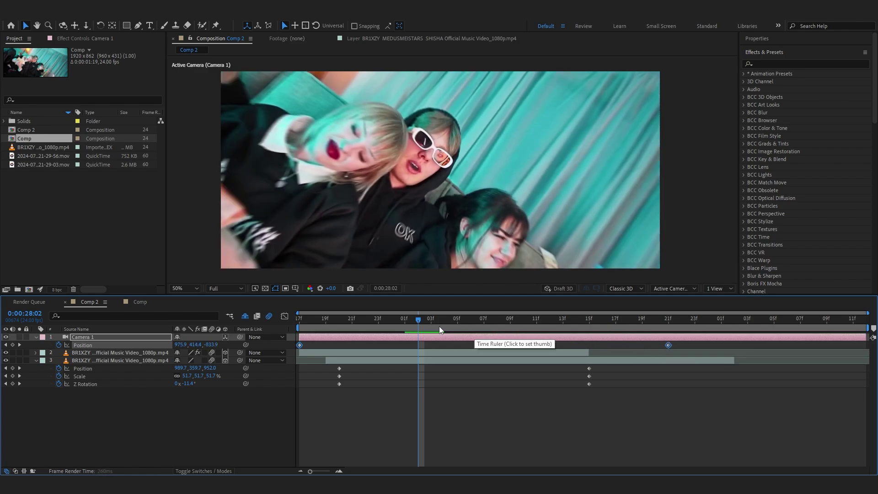
pyautogui.moveTo(439, 326); pyautogui.dragTo(497, 327)
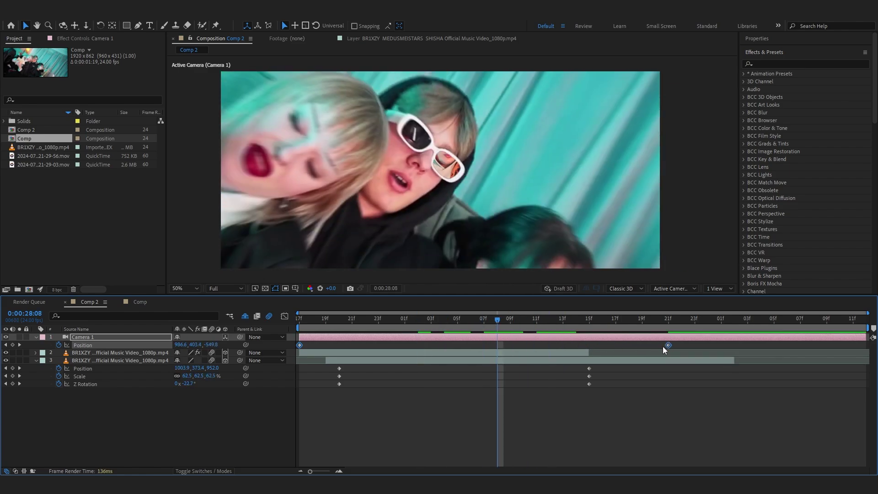
pyautogui.moveTo(671, 346); pyautogui.dragTo(618, 348)
pyautogui.click(491, 321)
pyautogui.press('space')
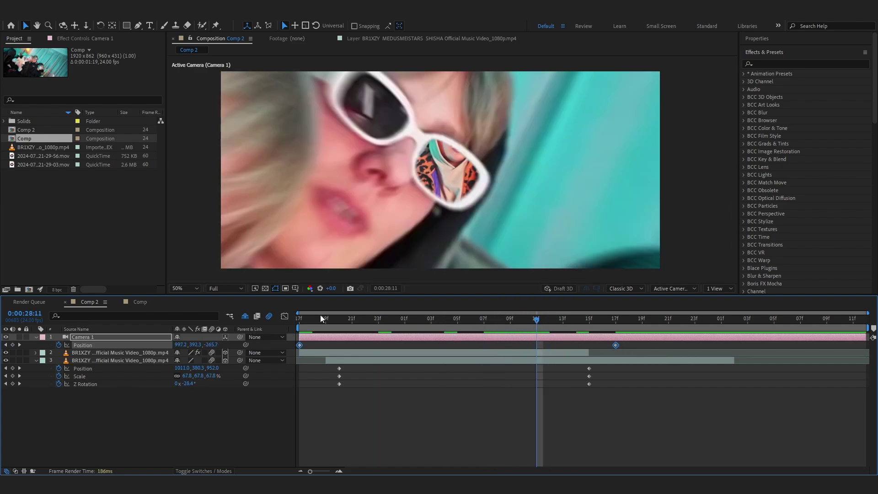
# - Easy-ease the camera's position keyframes, shape their speed graph into a late peak around 0:00:28:13, and preview the move
pyautogui.press('F9')
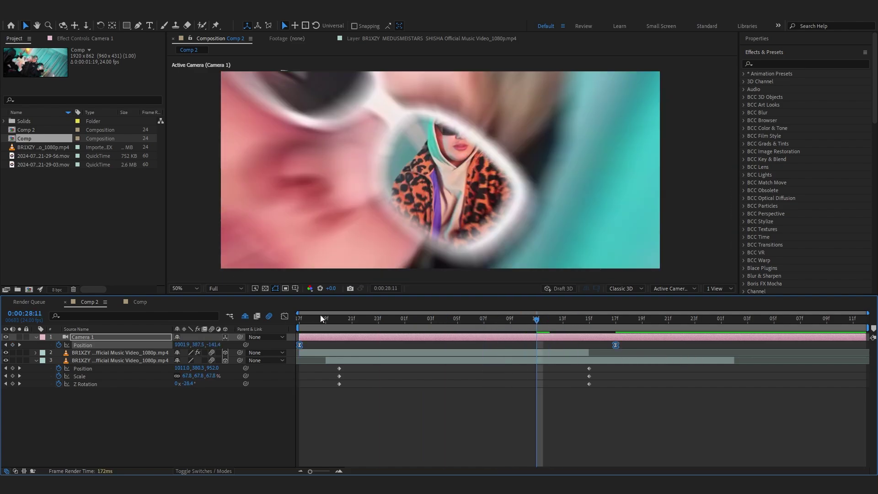
pyautogui.click(284, 316)
pyautogui.click(491, 461)
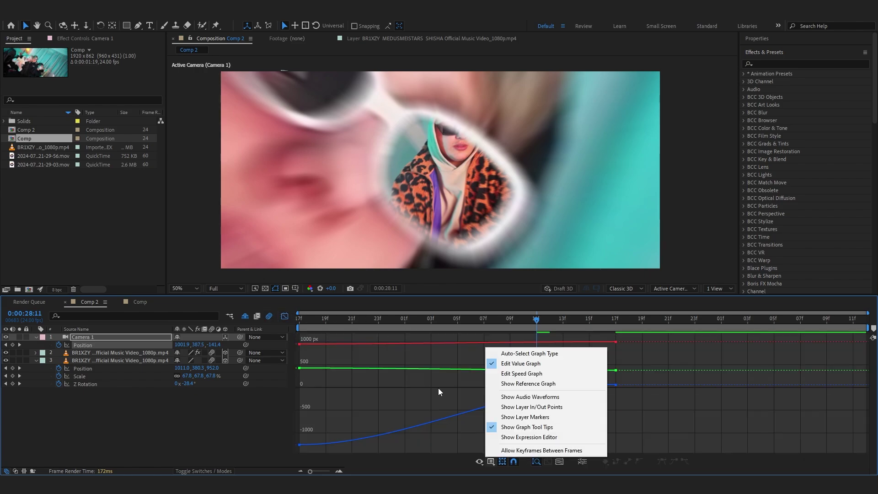
pyautogui.click(505, 374)
pyautogui.moveTo(318, 405); pyautogui.dragTo(272, 462)
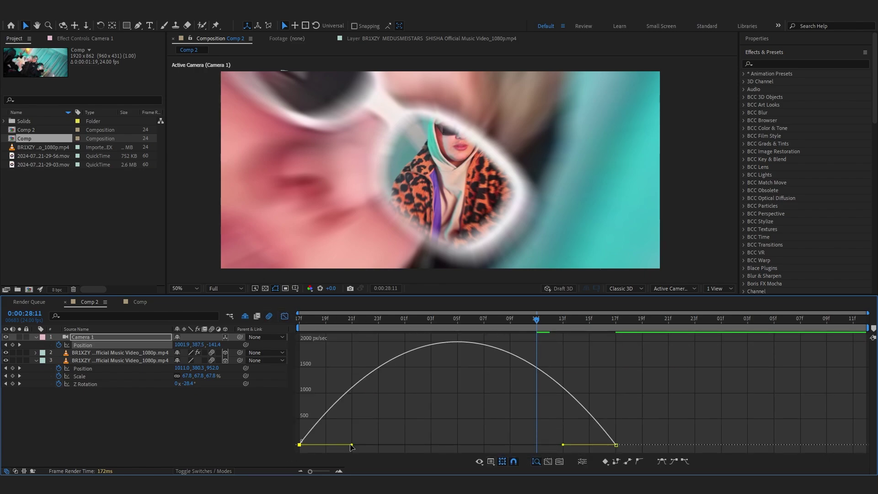
pyautogui.moveTo(352, 445); pyautogui.dragTo(457, 446)
pyautogui.click(569, 448)
pyautogui.press('space')
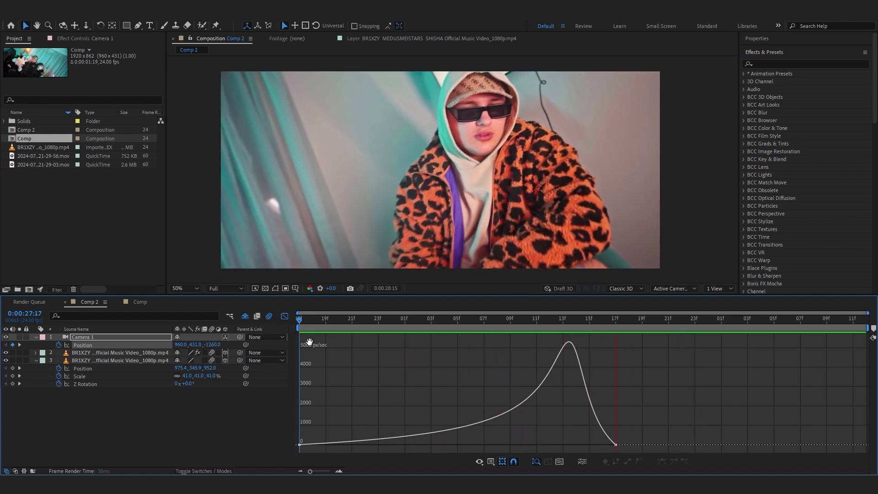
pyautogui.moveTo(483, 322); pyautogui.dragTo(249, 351)
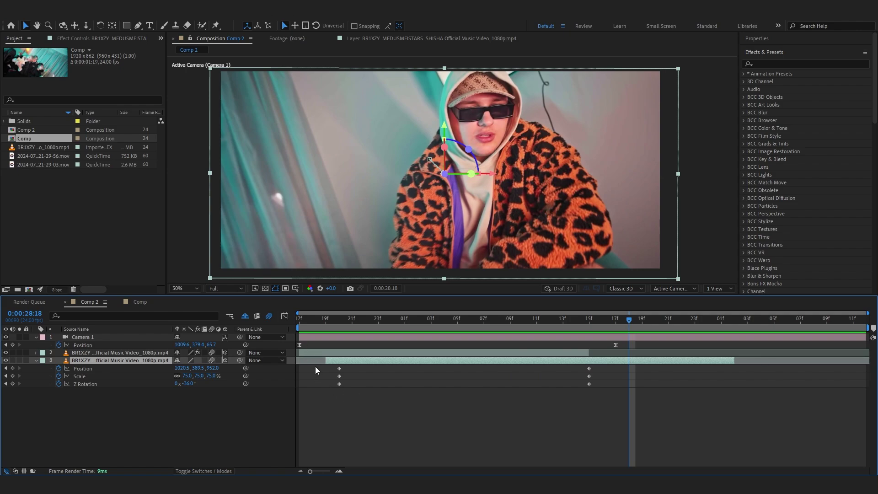
# - Easy-ease the lower clip's position, scale and Z rotation keyframes and shape their speed graph to peak around 0:00:28:13
pyautogui.moveTo(315, 367); pyautogui.dragTo(624, 406)
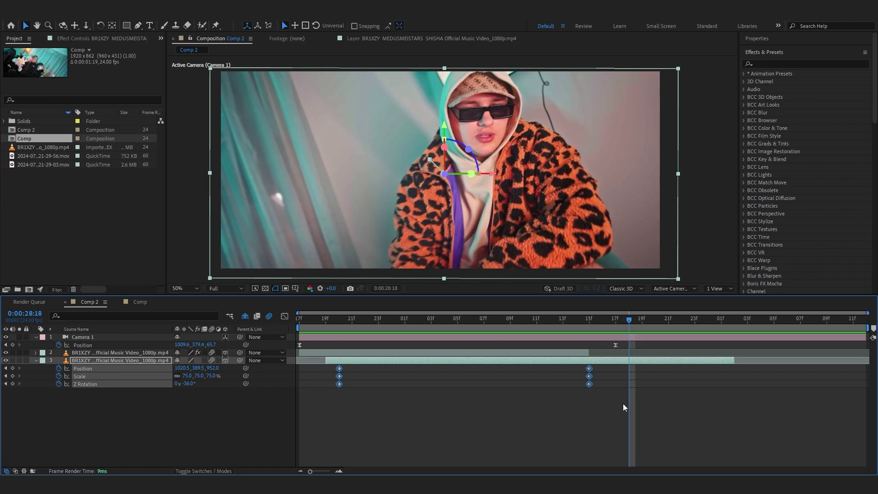
pyautogui.press('F9')
pyautogui.click(285, 318)
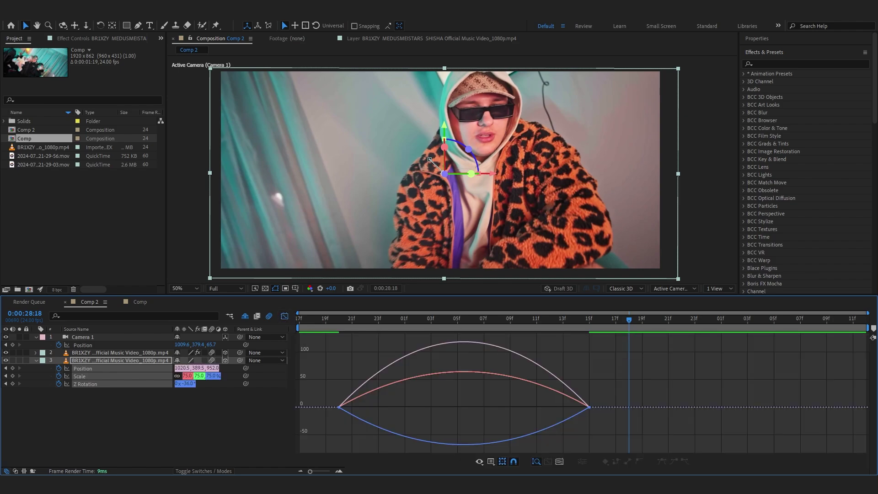
pyautogui.moveTo(609, 380); pyautogui.dragTo(588, 406)
pyautogui.moveTo(340, 389); pyautogui.dragTo(399, 419)
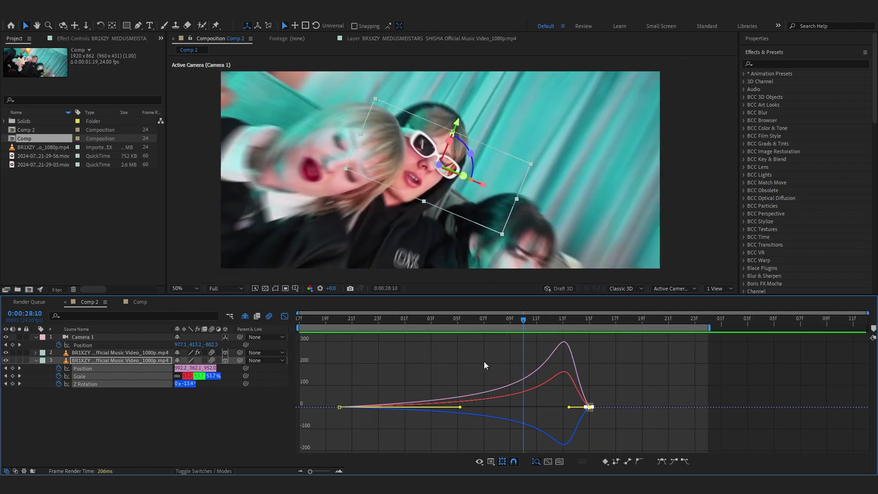
pyautogui.hotkey('shift', 'F3')
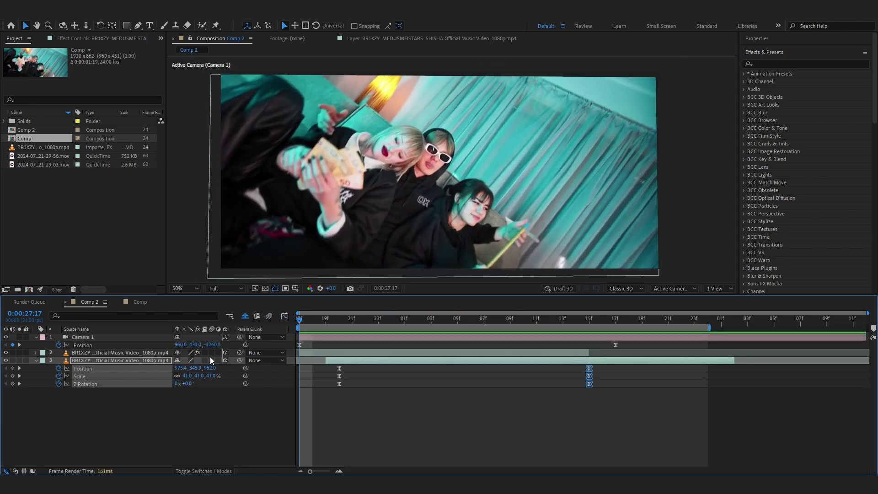
# - Enable motion blur for both video layers and the composition, and preview the transition
pyautogui.click(212, 352)
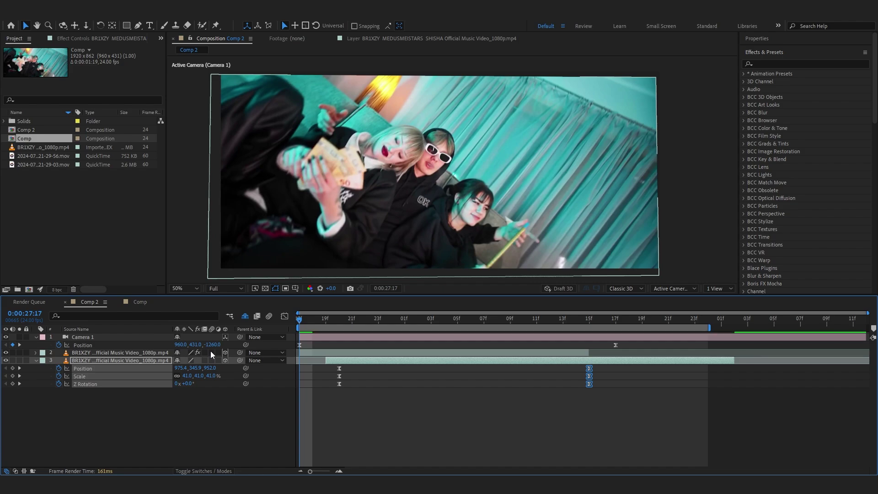
pyautogui.click(211, 361)
pyautogui.click(269, 316)
pyautogui.moveTo(330, 326)
pyautogui.mouseDown()
pyautogui.moveTo(370, 325)
pyautogui.moveTo(330, 325)
pyautogui.mouseUp()
pyautogui.press('space')
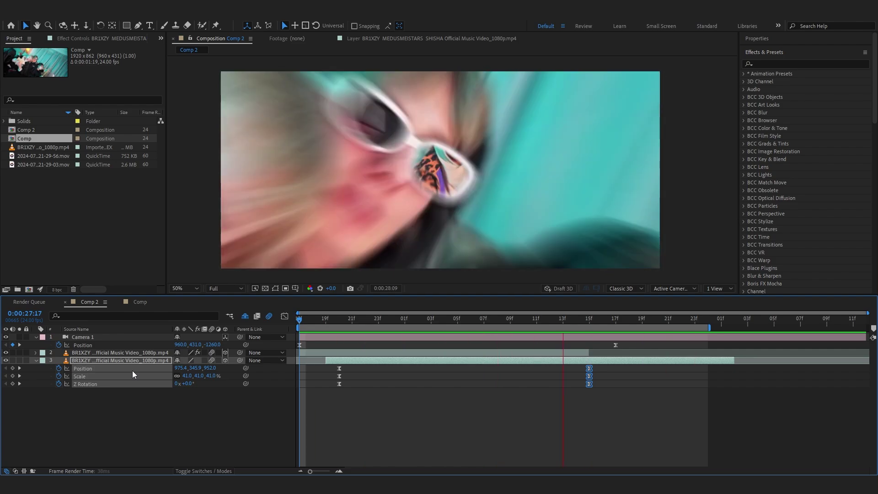
# - Collapse the keyframed properties of all layers and clear the selection
pyautogui.hotkey('ctrl', 'a')
pyautogui.press('u')
pyautogui.click(135, 411)
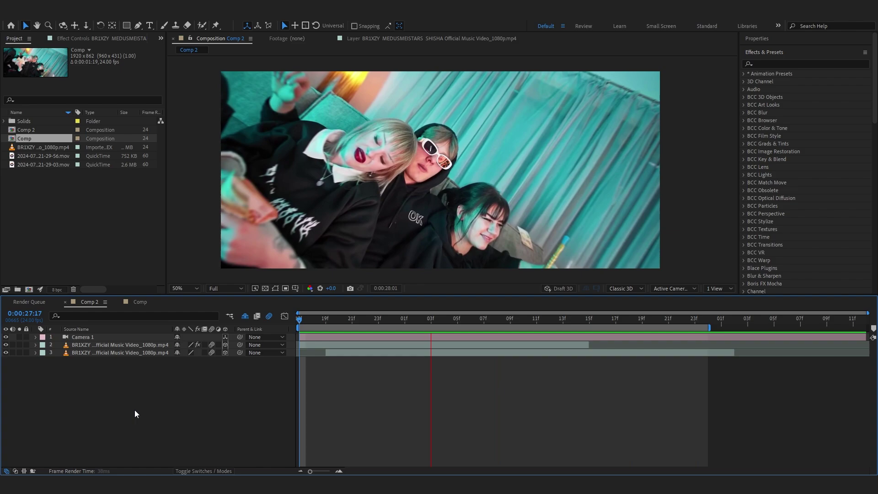
# - Duplicate the upper sunglasses clip and delete all effects from the lower copy
pyautogui.press('space')
pyautogui.click(129, 345)
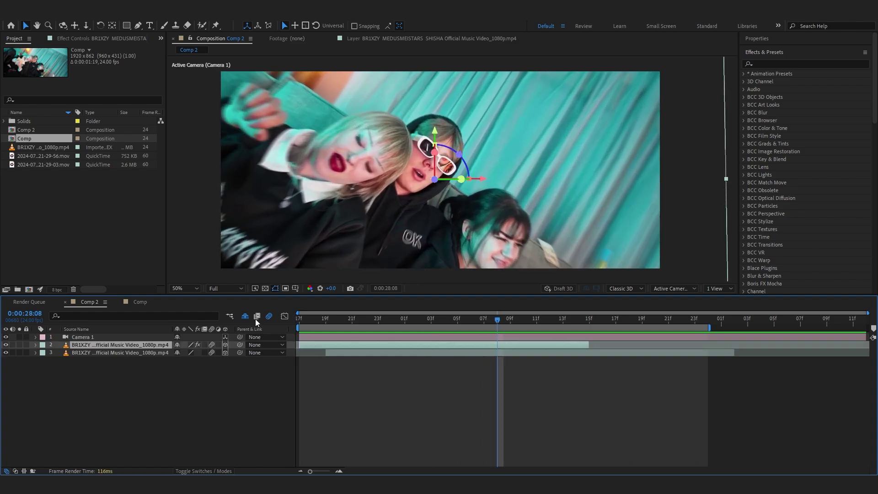
pyautogui.hotkey('ctrl', 'd')
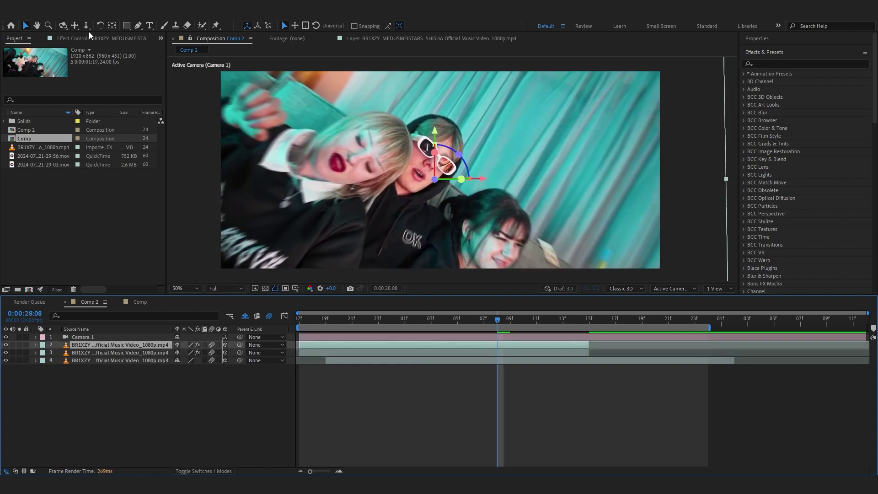
pyautogui.click(88, 37)
pyautogui.click(90, 352)
pyautogui.click(61, 133)
pyautogui.hotkey('ctrl', 'a')
pyautogui.press('Delete')
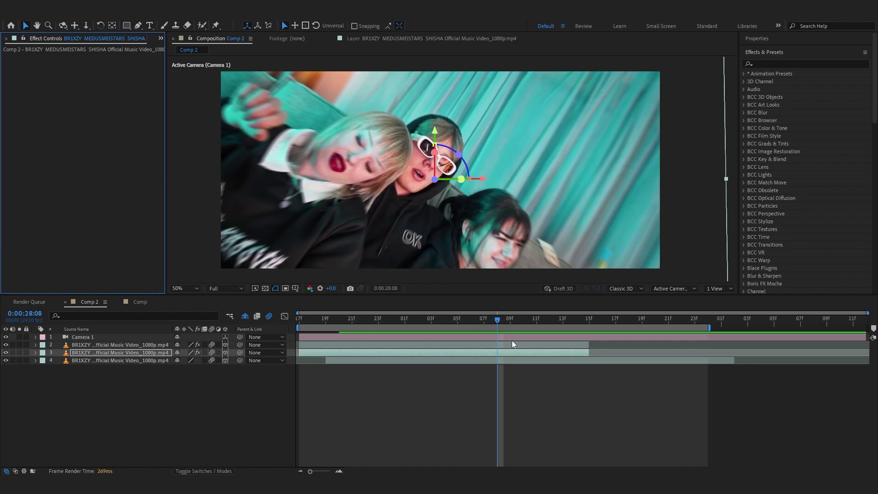
# - Keyframe the lower copy's opacity from 100% at 0:00:27:19 to 0% at 0:00:28:07 and scrub through the fade
pyautogui.moveTo(323, 168); pyautogui.dragTo(319, 168)
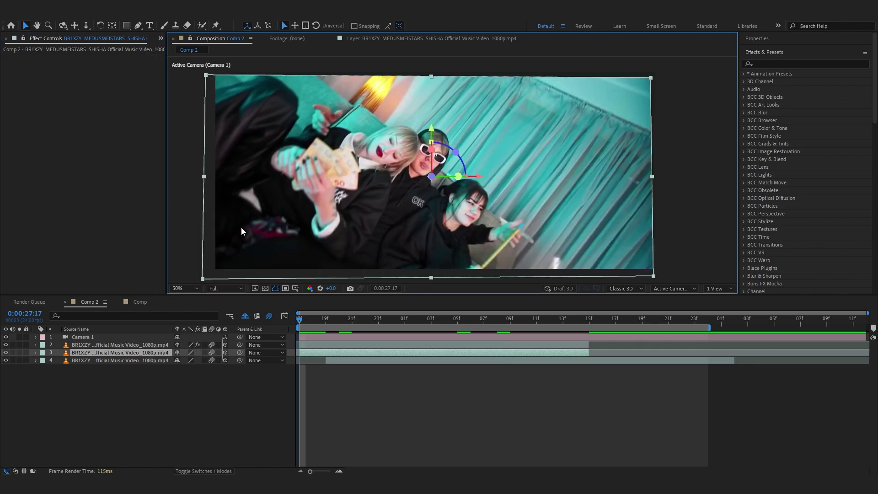
pyautogui.press('t')
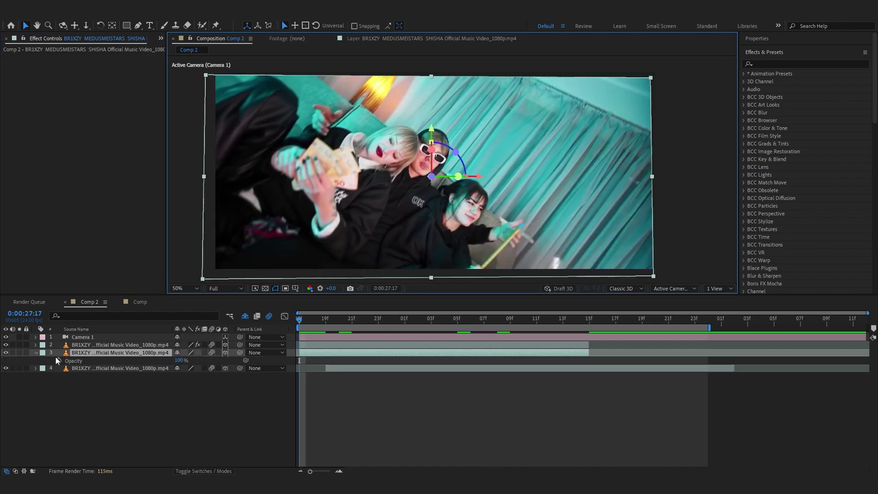
pyautogui.click(58, 361)
pyautogui.moveTo(301, 361); pyautogui.dragTo(326, 361)
pyautogui.press('space')
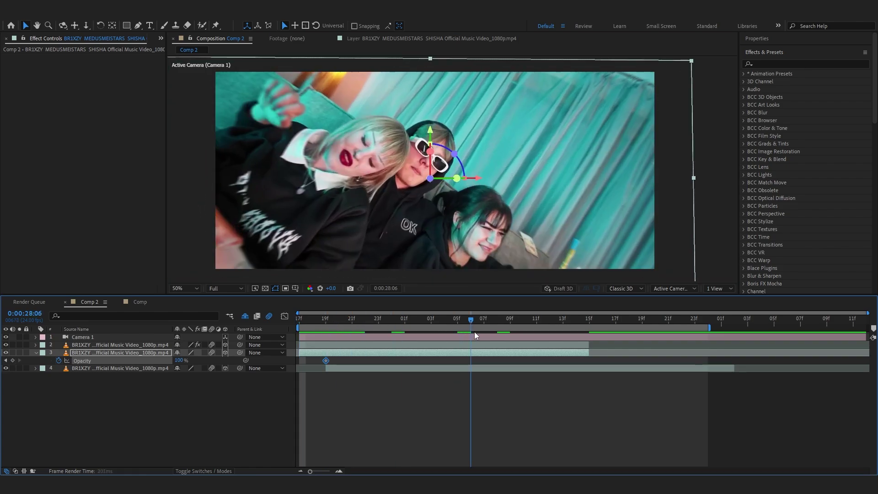
pyautogui.moveTo(185, 363); pyautogui.dragTo(178, 364)
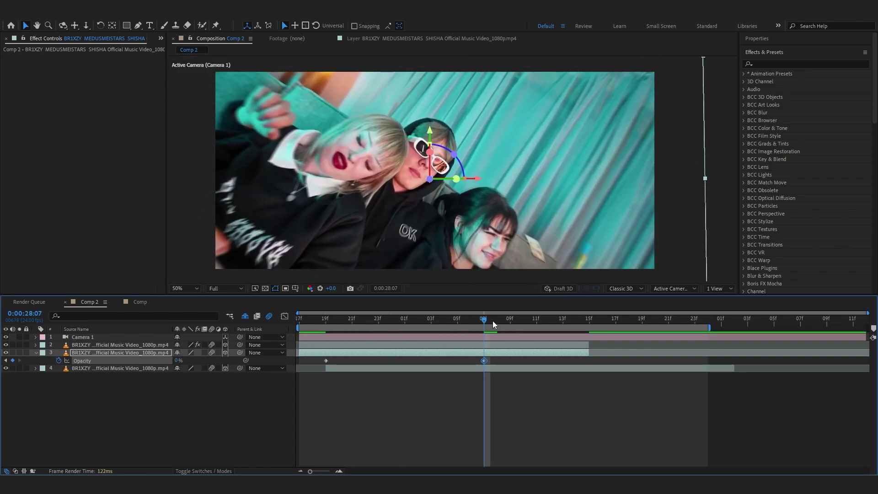
pyautogui.moveTo(493, 320); pyautogui.dragTo(352, 320)
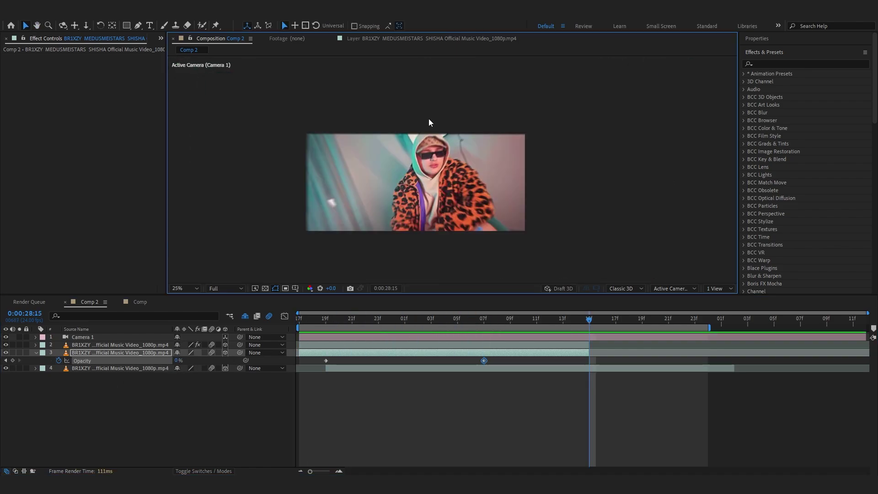
# - Apply Motion Tile to the bottom clip with output width and height at 200 and mirrored edges, and scrub through the result
pyautogui.scroll(2, 429, 119)
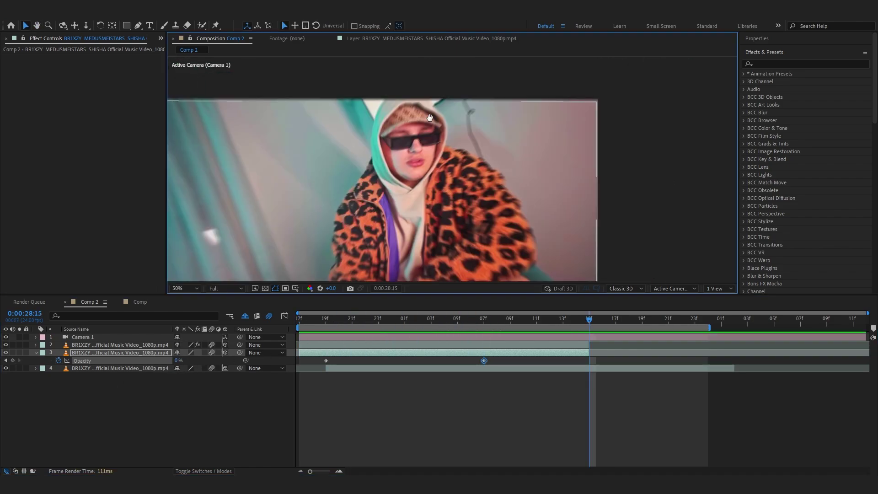
pyautogui.moveTo(436, 111); pyautogui.dragTo(410, 155)
pyautogui.scroll(1, 411, 154)
pyautogui.scroll(-2, 447, 130)
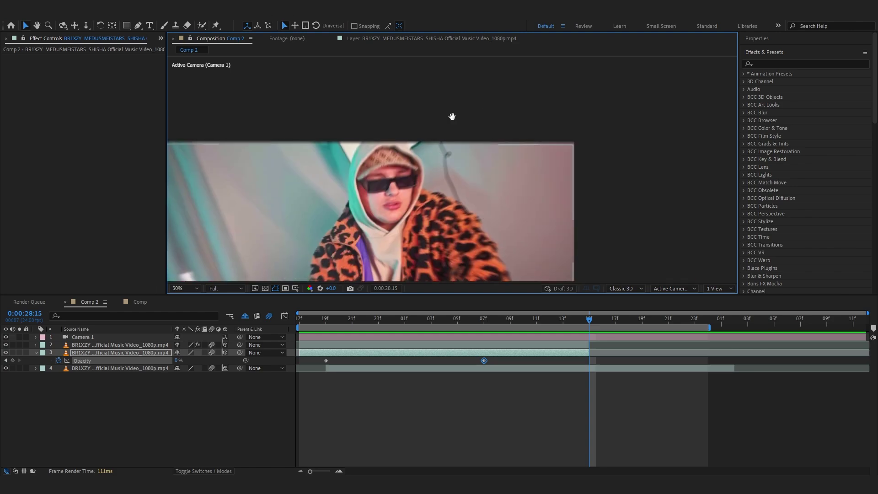
pyautogui.hotkey('ctrl', 'Down')
pyautogui.hotkey('ctrl', 'space')
pyautogui.write('moti')
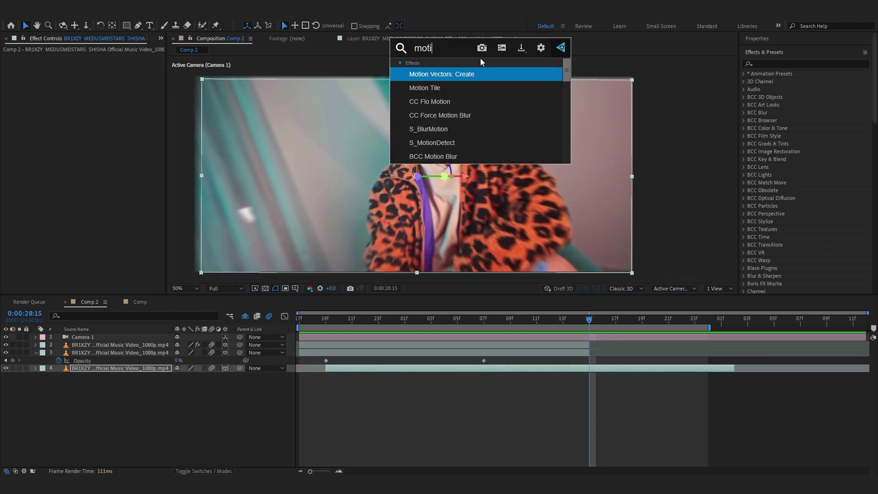
pyautogui.click(467, 87)
pyautogui.click(96, 89)
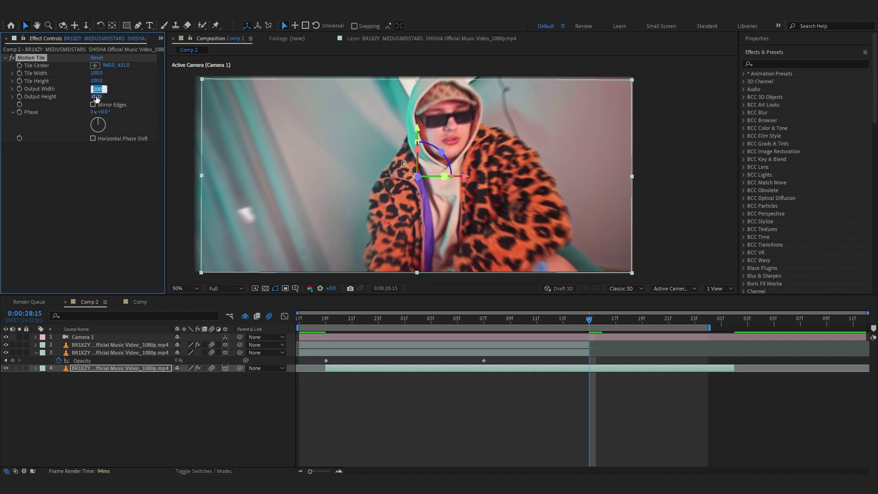
pyautogui.click(97, 97)
pyautogui.write('200')
pyautogui.click(60, 108)
pyautogui.click(93, 105)
pyautogui.moveTo(590, 321); pyautogui.dragTo(497, 326)
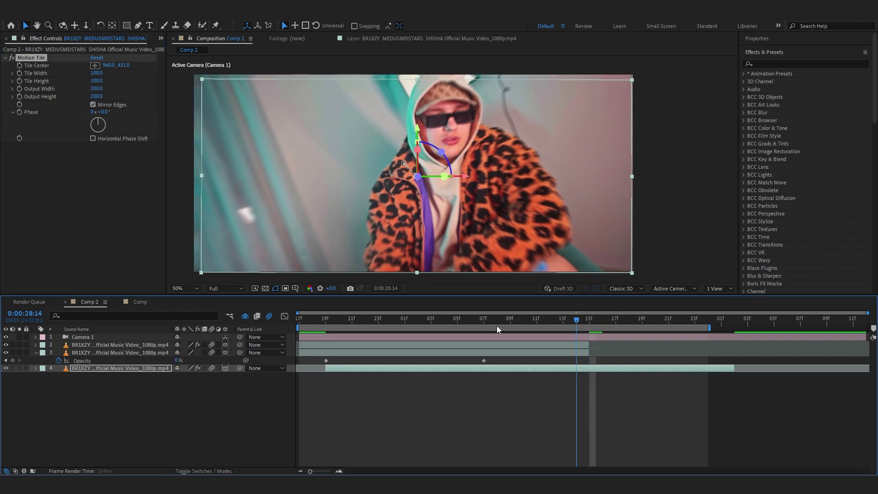
pyautogui.click(325, 319)
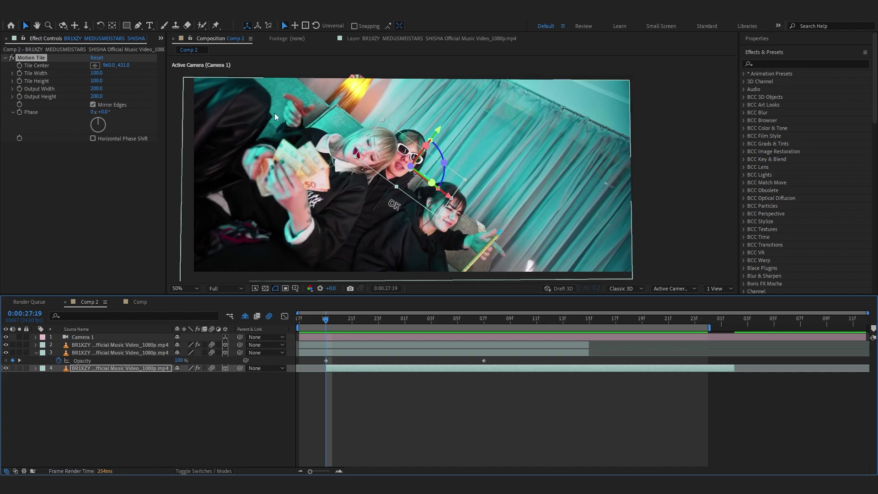
# - Copy the Motion Tile effect from the bottom clip to both sunglasses clip layers and preview the transition
pyautogui.click(38, 59)
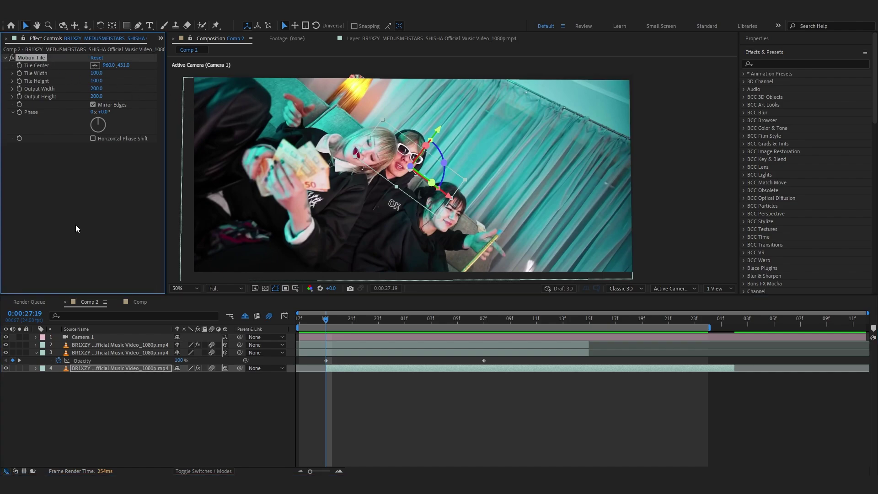
pyautogui.hotkey('ctrl', 'c')
pyautogui.click(94, 351)
pyautogui.hotkey('ctrl', 'v')
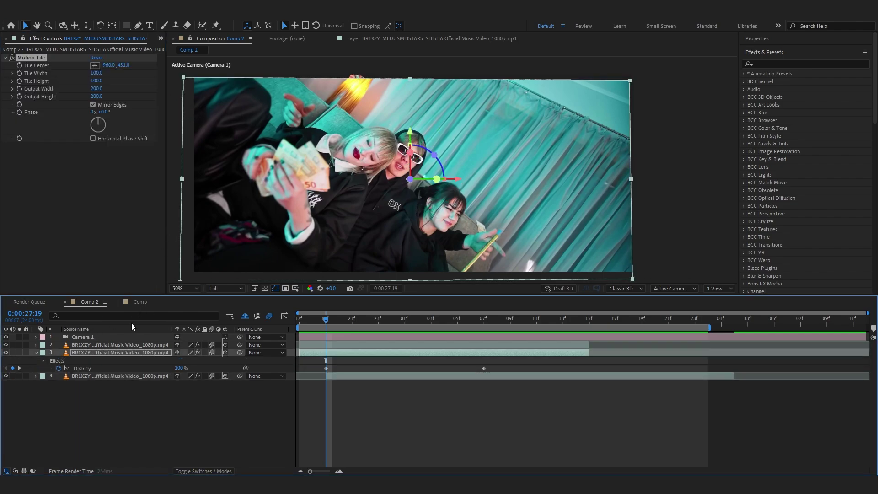
pyautogui.click(103, 345)
pyautogui.press('space')
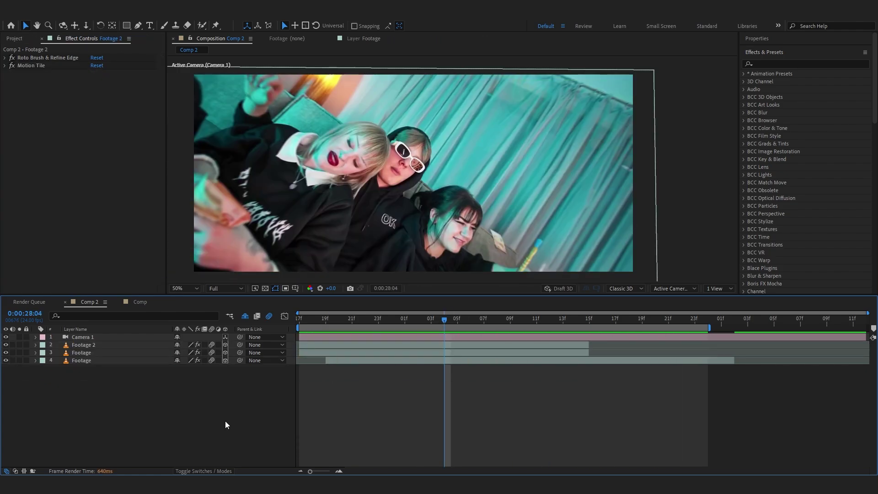
# - Create an adjustment layer above all layers and apply the Optics Compensation effect to it
pyautogui.rightClick(232, 411)
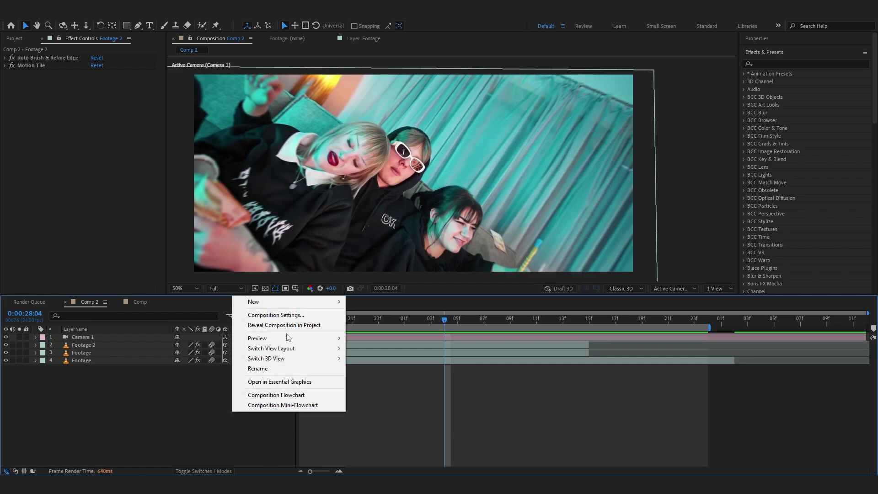
pyautogui.moveTo(302, 302)
pyautogui.click(387, 375)
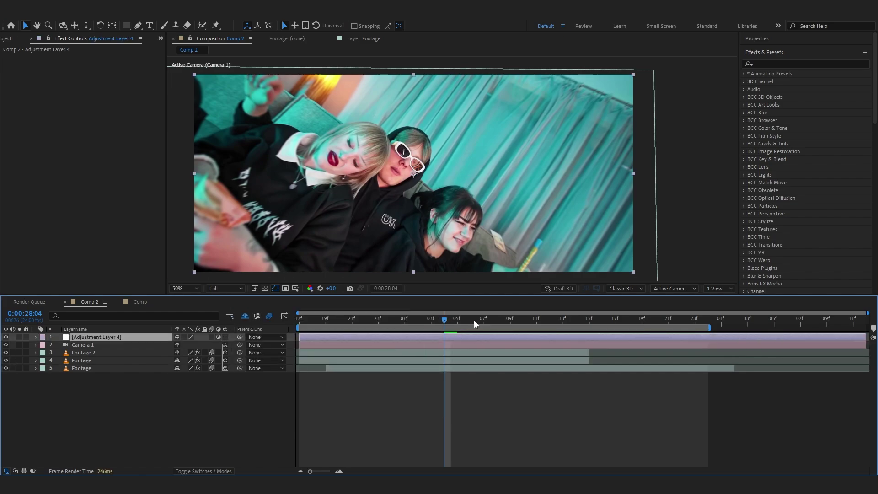
pyautogui.hotkey('ctrl', 'space')
pyautogui.write('op')
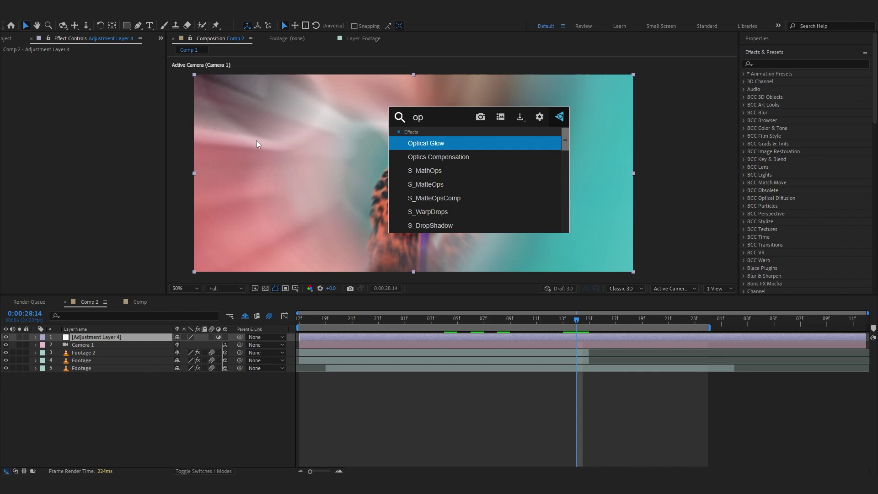
pyautogui.press('Down')
pyautogui.press('Down')
pyautogui.press('Up')
pyautogui.press('Return')
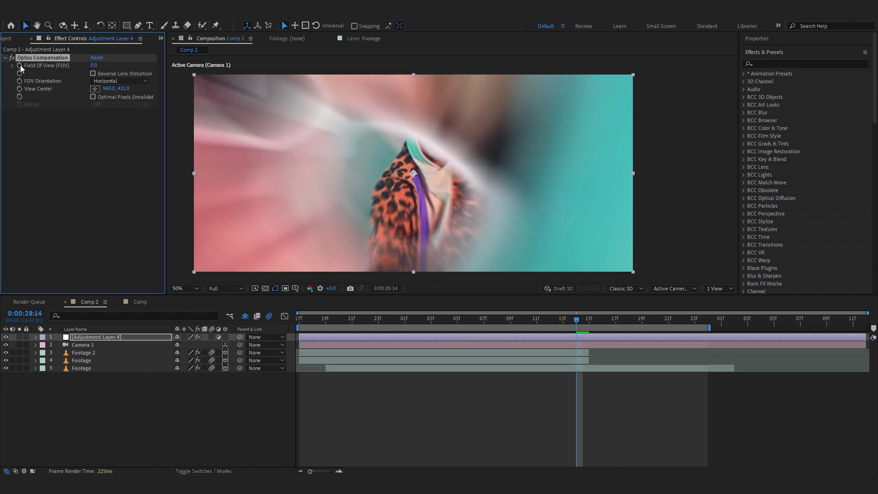
# - Turn on reverse lens distortion and keyframe the field of view from 0 at 0:00:27:22 to 135.1 at 0:00:28:14
pyautogui.click(20, 65)
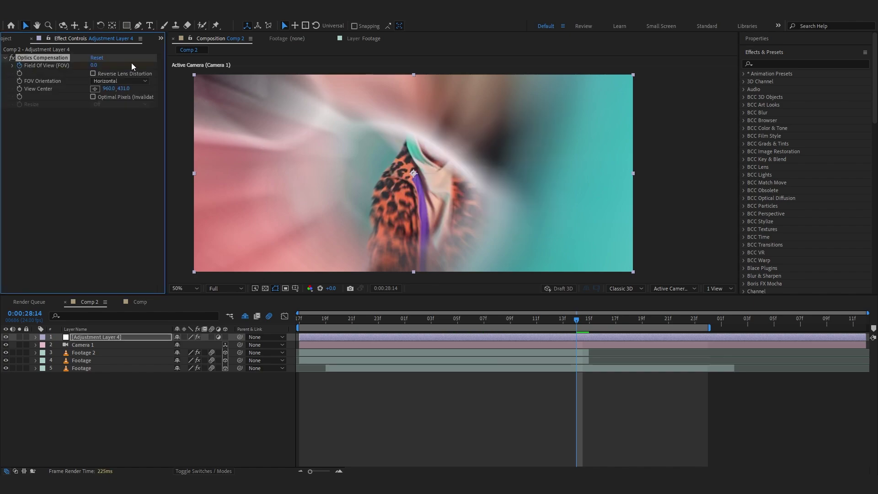
pyautogui.click(93, 73)
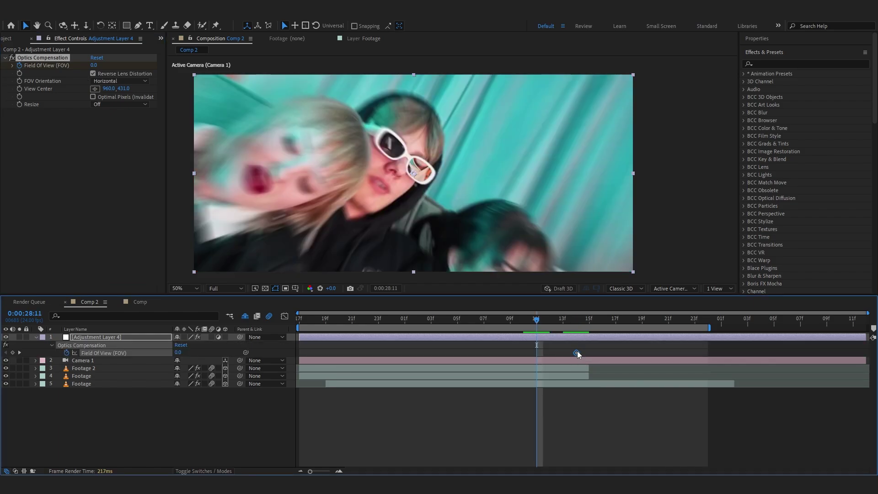
pyautogui.moveTo(577, 352); pyautogui.dragTo(366, 353)
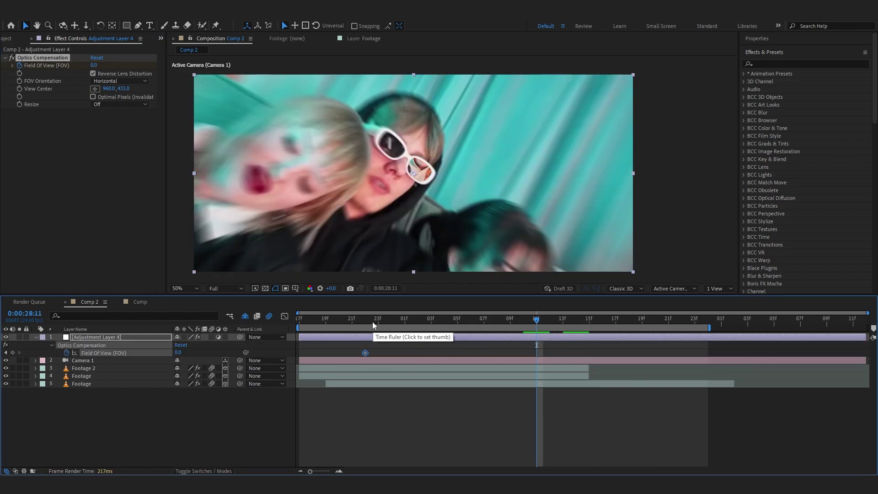
pyautogui.click(392, 323)
pyautogui.moveTo(394, 326); pyautogui.dragTo(579, 337)
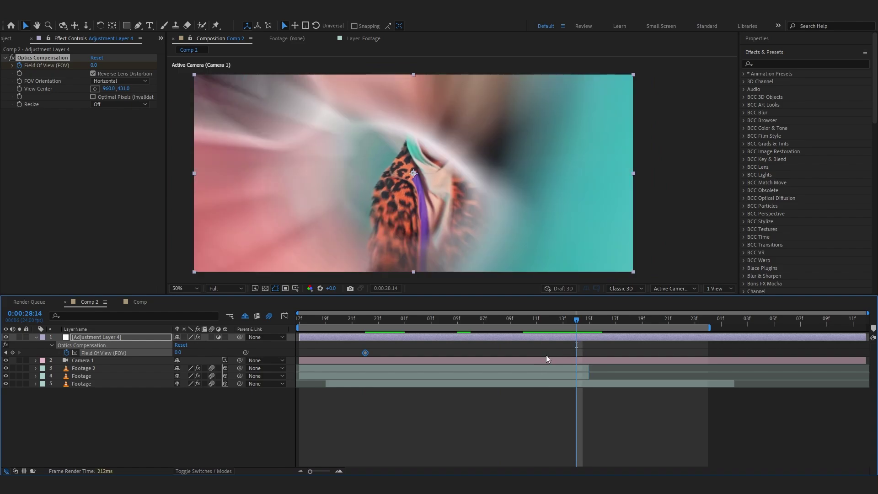
pyautogui.moveTo(179, 353); pyautogui.dragTo(723, 345)
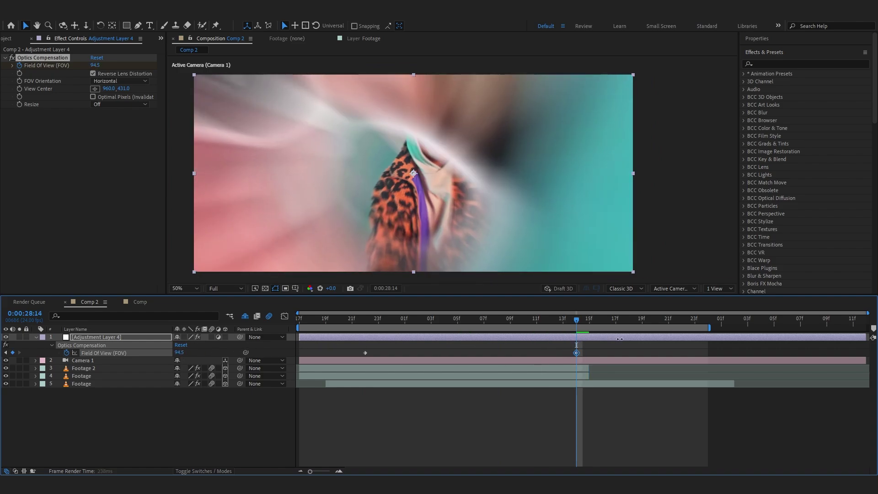
# - Reset the field of view to 0 with a keyframe at 0:00:28:16 and preview the distortion
pyautogui.moveTo(572, 325); pyautogui.dragTo(630, 326)
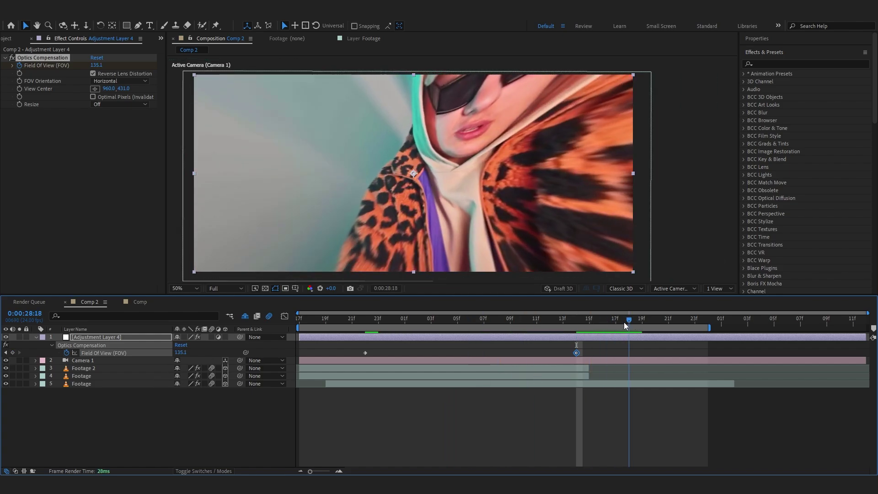
pyautogui.rightClick(136, 355)
pyautogui.click(169, 296)
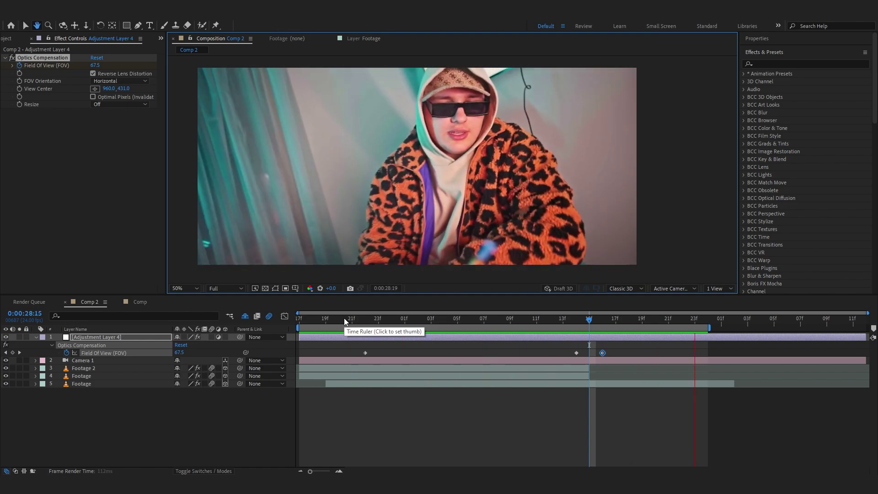
pyautogui.press('space')
# - Easy-ease all three field of view keyframes and scrub through the distortion
pyautogui.moveTo(339, 345); pyautogui.dragTo(635, 356)
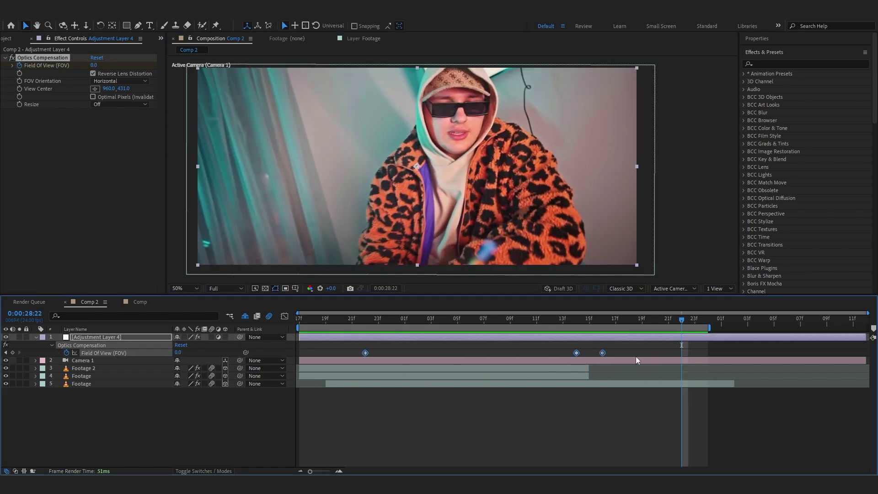
pyautogui.press('F9')
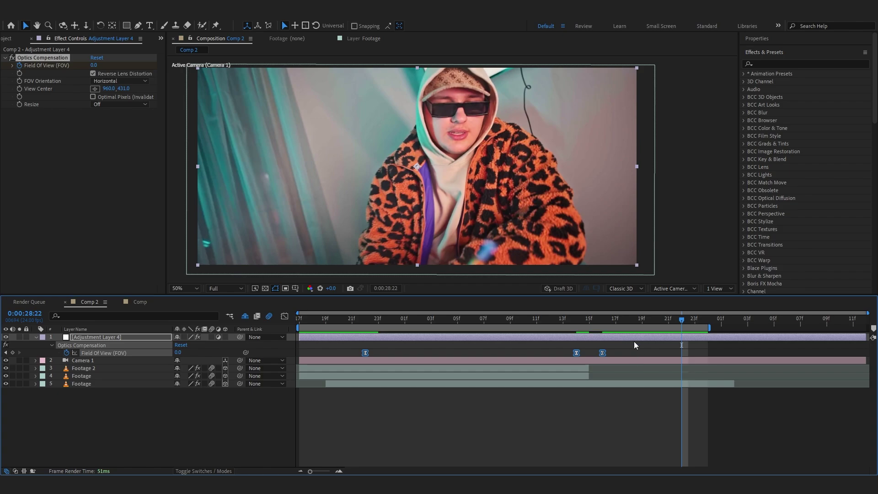
pyautogui.moveTo(629, 320); pyautogui.dragTo(658, 336)
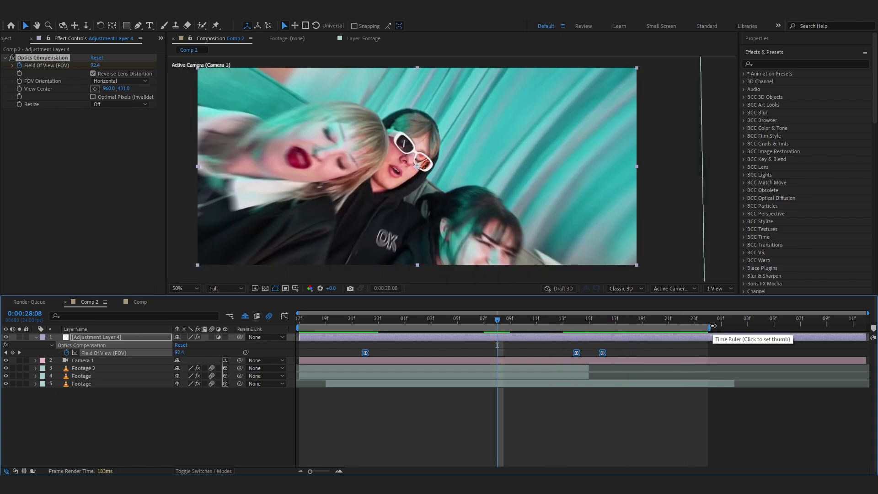
# - Extend the work area to the bottom clip's end at 0:00:29:02, and collapse the keyframed properties with nothing selected
pyautogui.moveTo(710, 327); pyautogui.dragTo(736, 328)
pyautogui.click(594, 317)
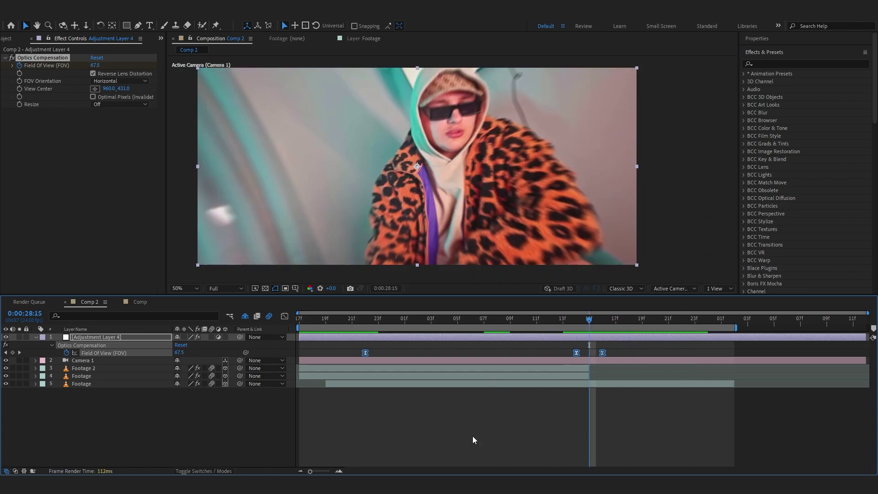
pyautogui.click(144, 410)
pyautogui.press('u')
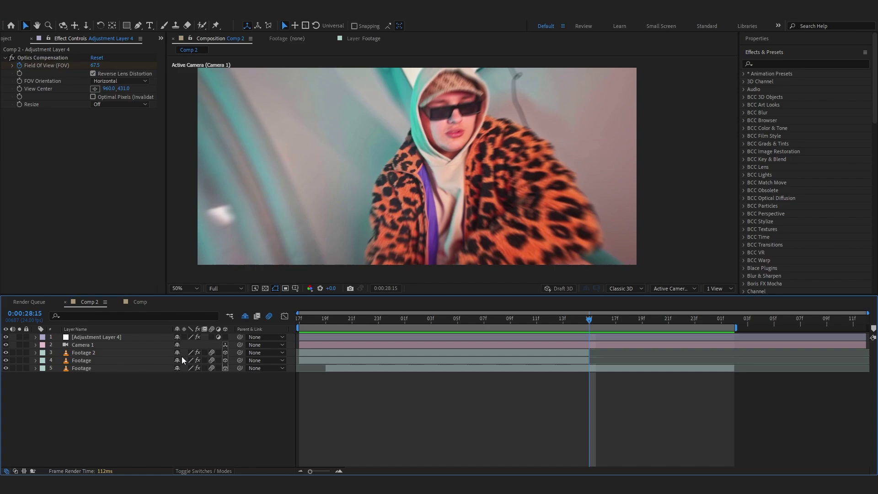
# - Add a new adjustment layer above all the other layers in the composition
pyautogui.rightClick(98, 402)
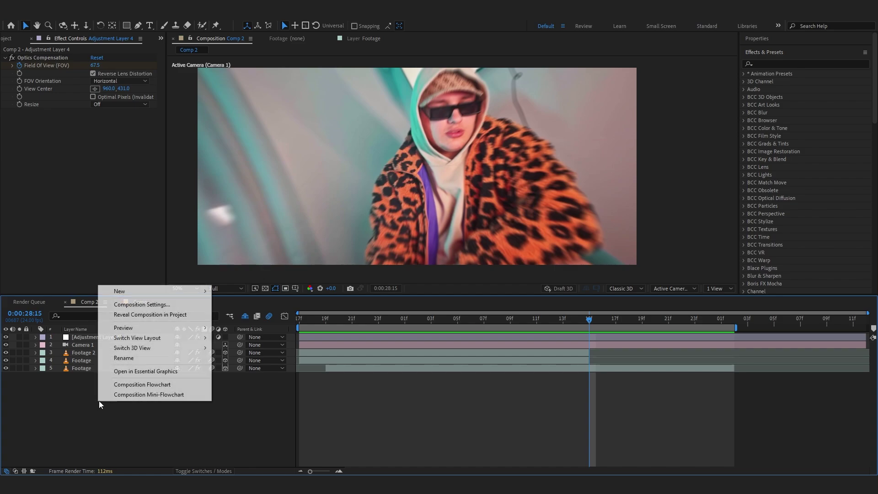
pyautogui.moveTo(169, 288)
pyautogui.click(288, 364)
# - Apply the BEST ONE! user preset from the Shake Pack's HD (1920x1080) folder to the new adjustment layer at 0:00:28:11
pyautogui.click(742, 77)
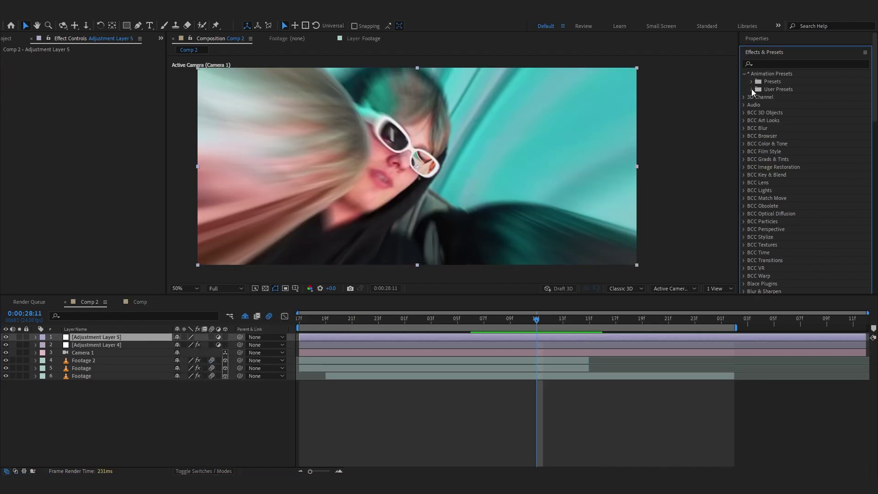
pyautogui.click(752, 90)
pyautogui.click(759, 98)
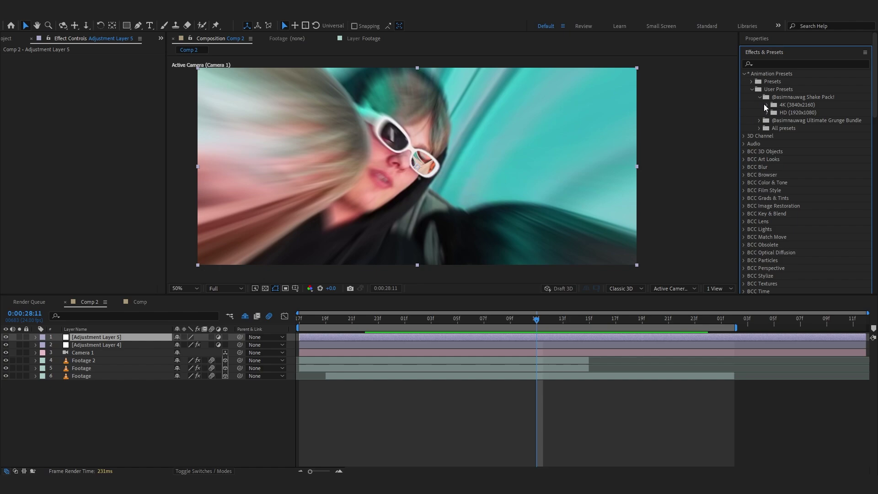
pyautogui.click(768, 112)
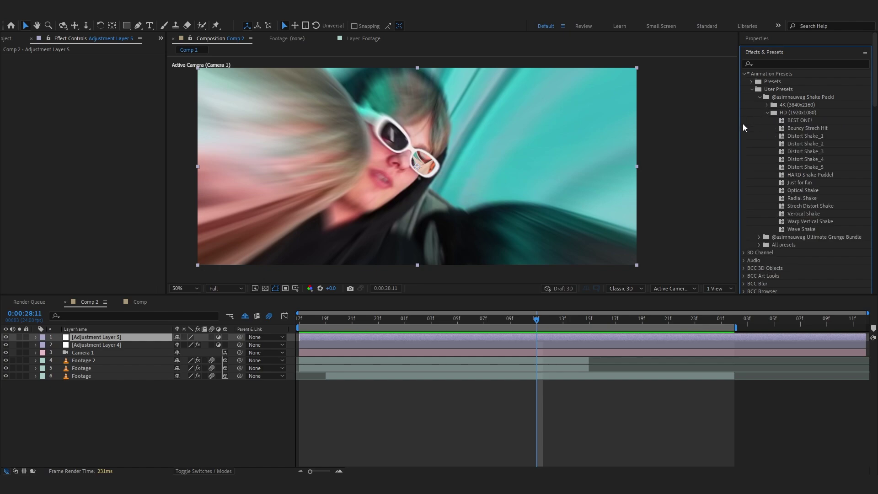
pyautogui.click(788, 121)
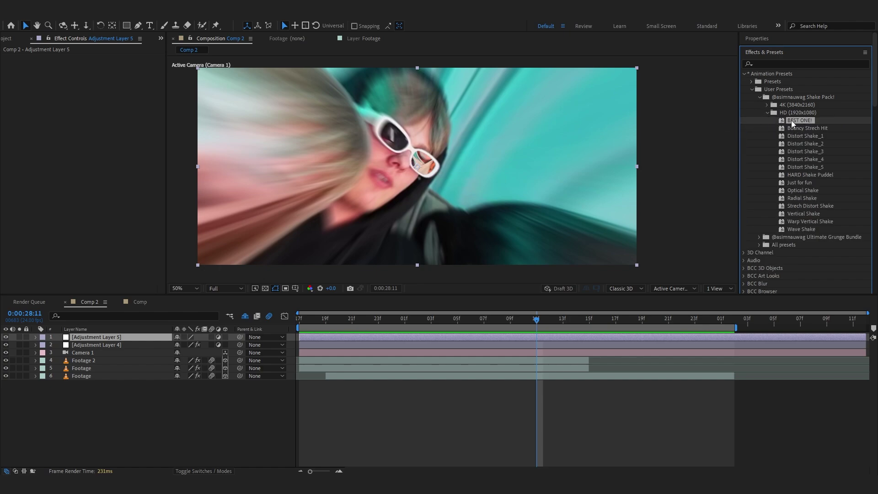
pyautogui.moveTo(795, 119); pyautogui.dragTo(455, 457)
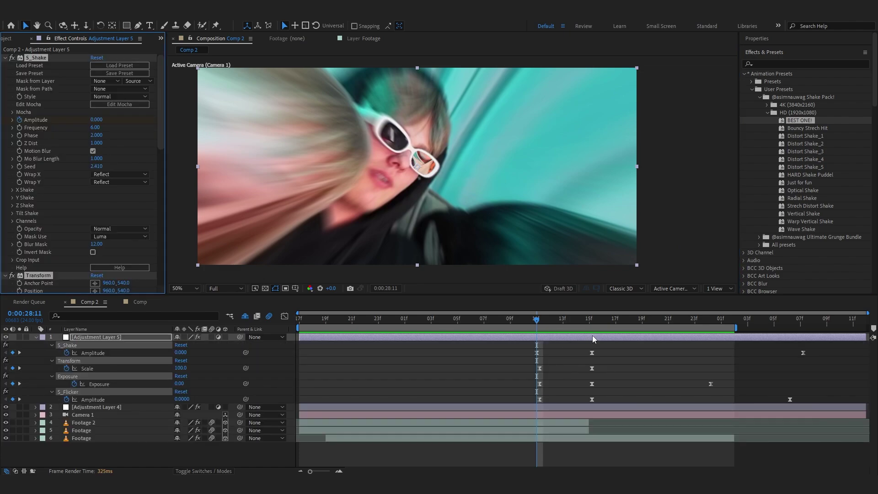
# - Trim the start of the shake adjustment layer to the clip cut at 0:00:28:15
pyautogui.moveTo(589, 318); pyautogui.dragTo(576, 320)
pyautogui.click(589, 318)
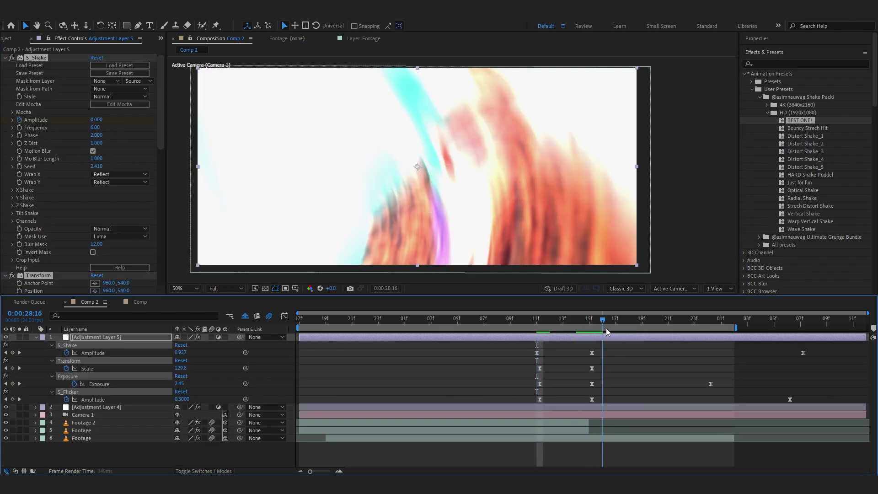
pyautogui.press("alt+'")
pyautogui.press("alt+'")
pyautogui.hotkey('alt', '[')
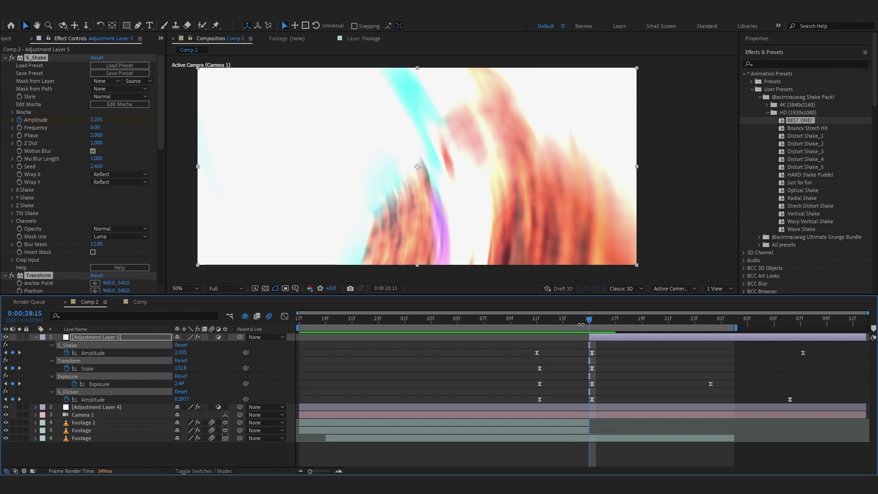
# - Align the preset's second column of shake, scale, exposure and flicker keyframes with the layer's start at 0:00:28:15
pyautogui.click(581, 320)
pyautogui.moveTo(581, 319); pyautogui.dragTo(589, 398)
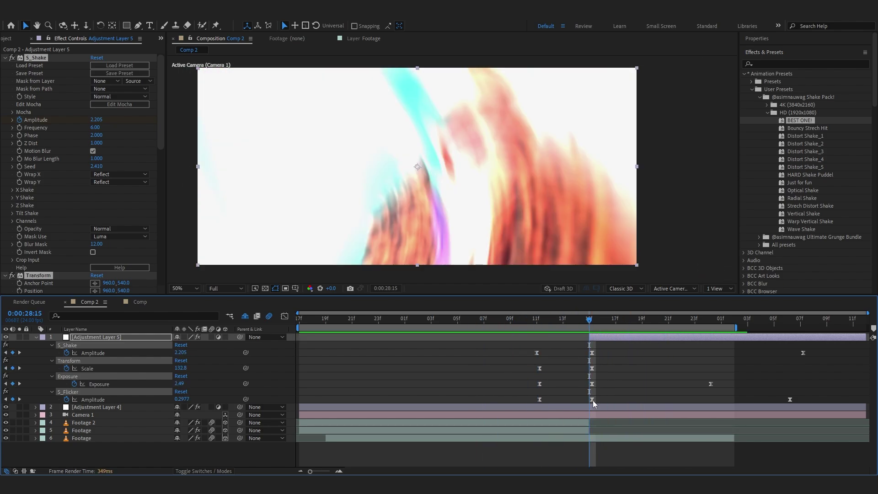
pyautogui.moveTo(584, 349); pyautogui.dragTo(589, 400)
pyautogui.click(550, 399)
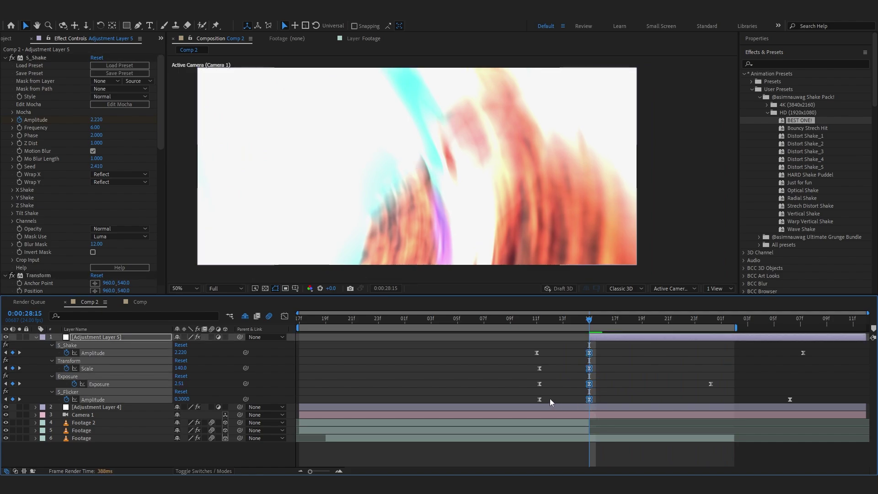